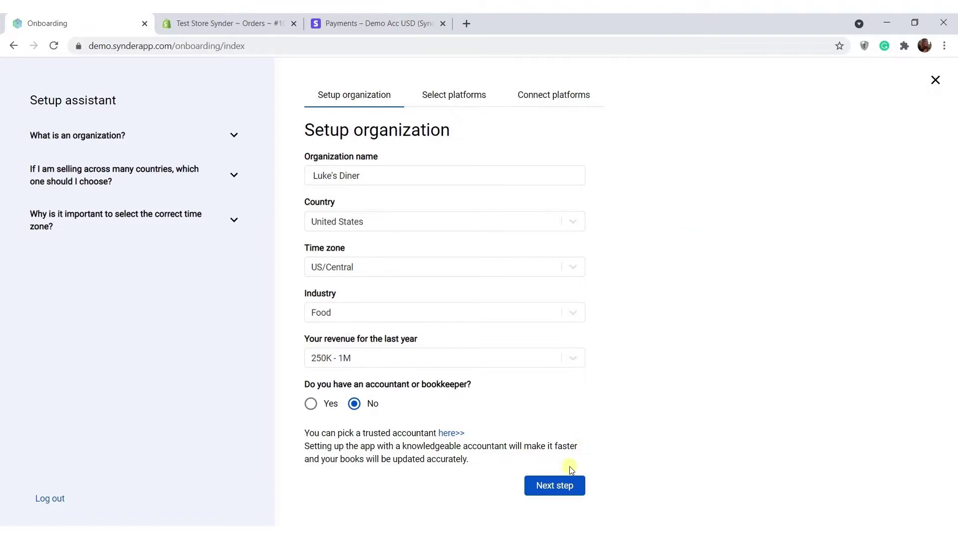
Submit the completed Luke's Diner organization details and continue to platform selection.
left_click(560, 485)
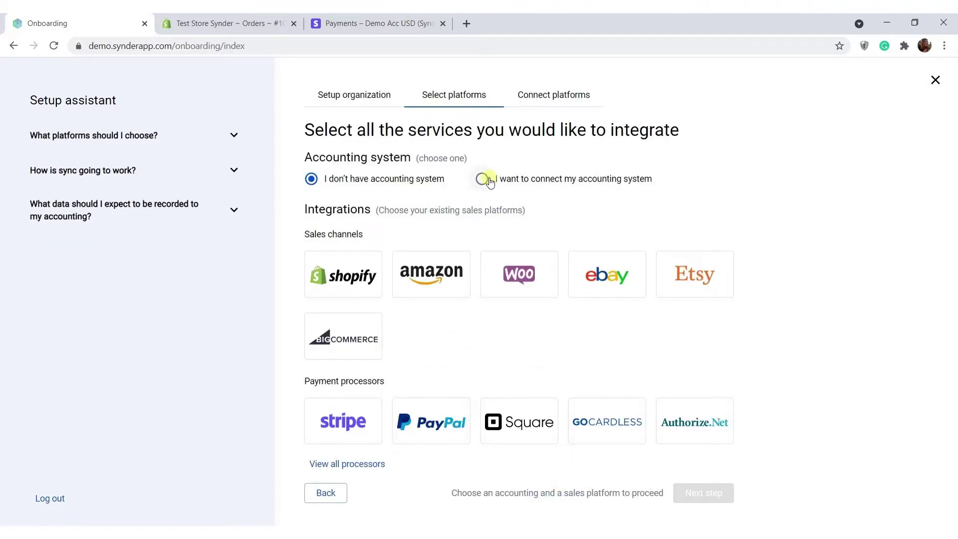
Choose Xero as the accounting system with Shopify and Stripe, then proceed to connecting.
left_click(482, 179)
left_click(525, 222)
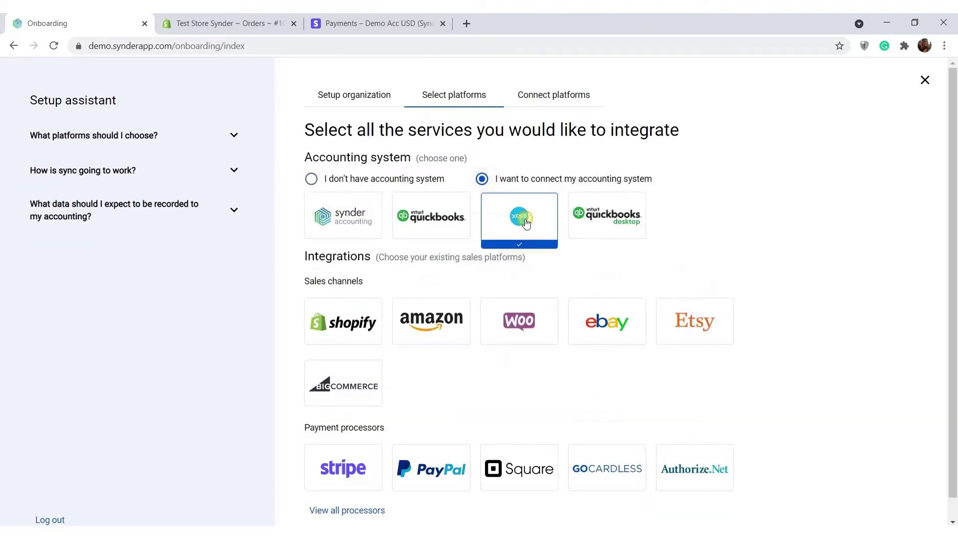
left_click(357, 321)
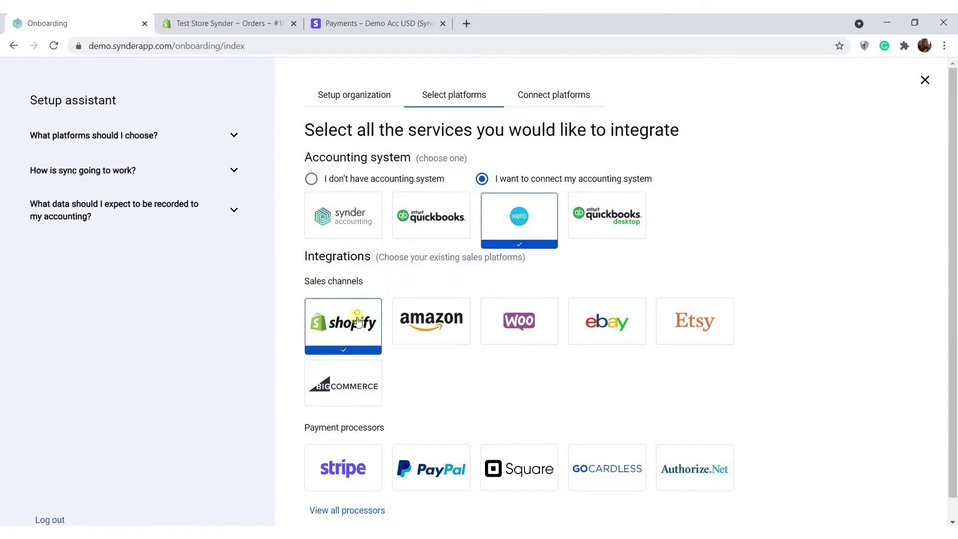
left_click(342, 482)
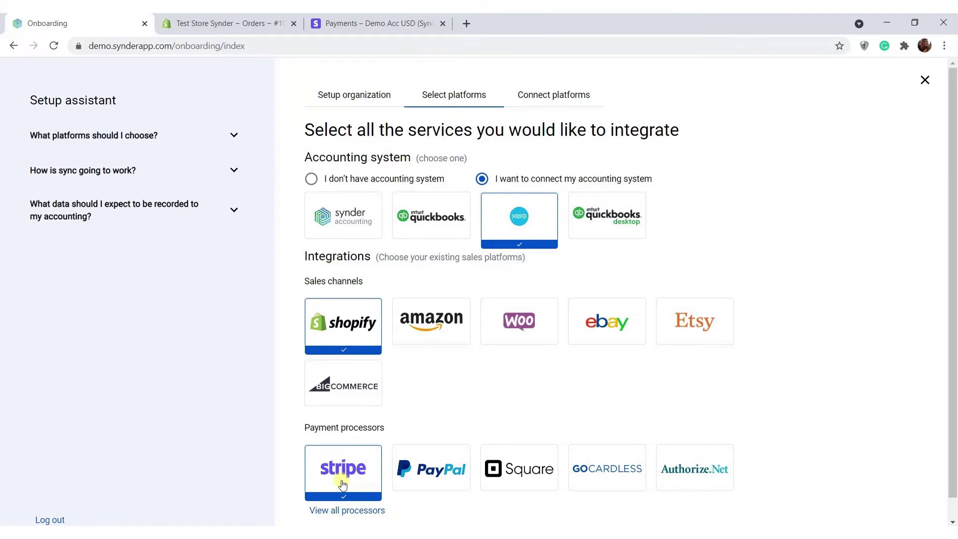
scroll(342, 484, "down", 1)
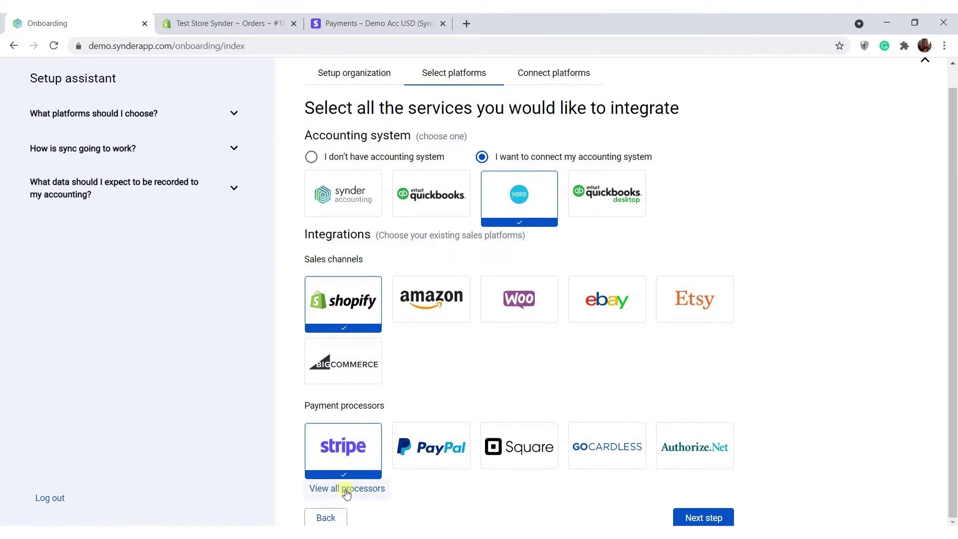
left_click(345, 488)
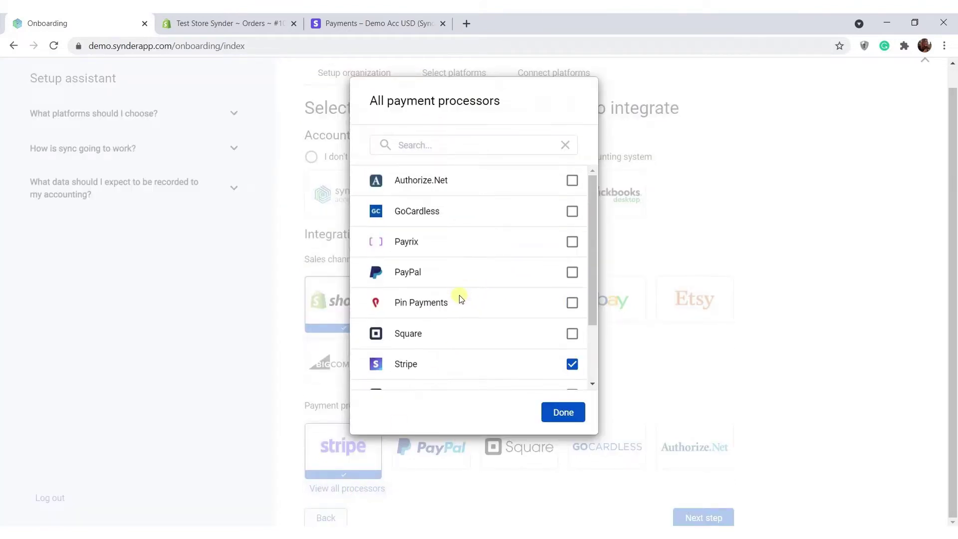
left_click(571, 413)
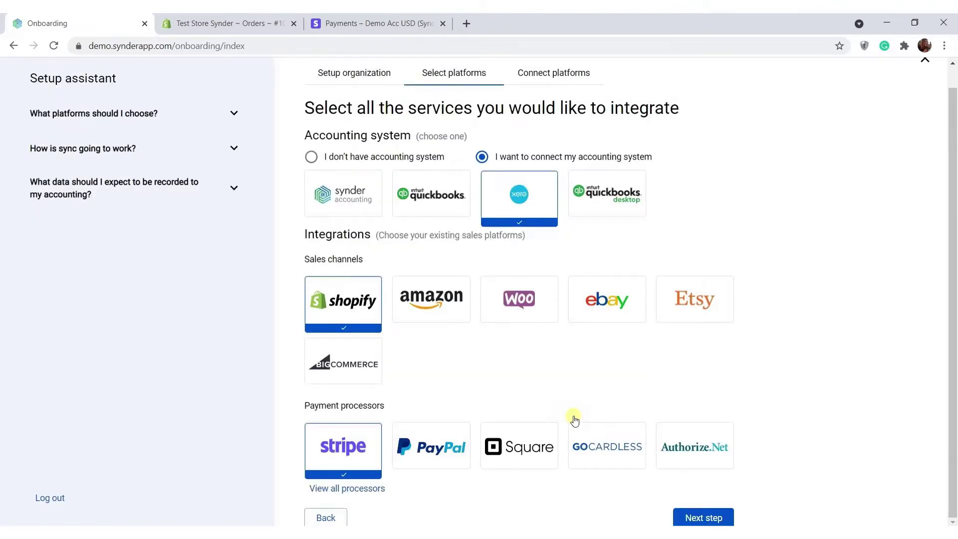
left_click(688, 517)
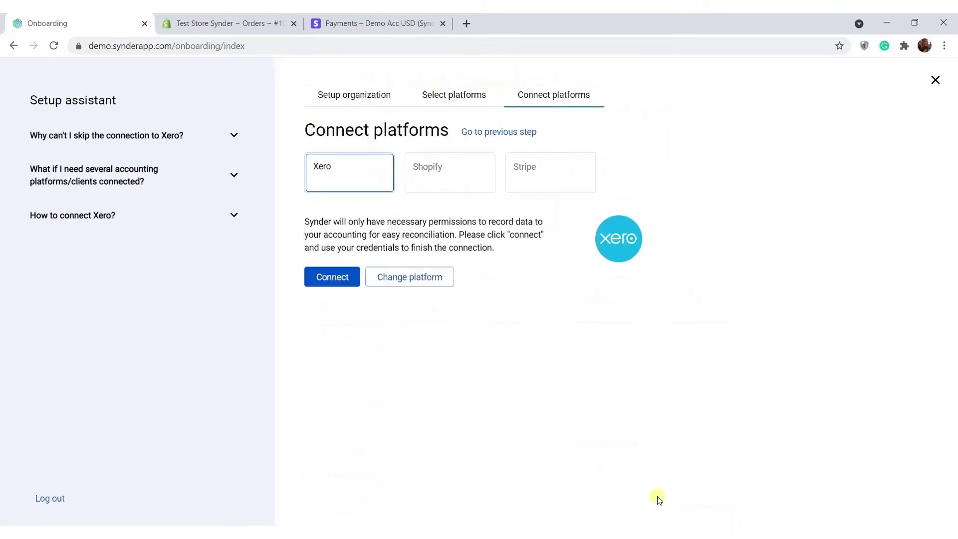
Grant Synder access to the Luke's Diner Xero organisation and enter Shopify store test-store-synder.
left_click(336, 277)
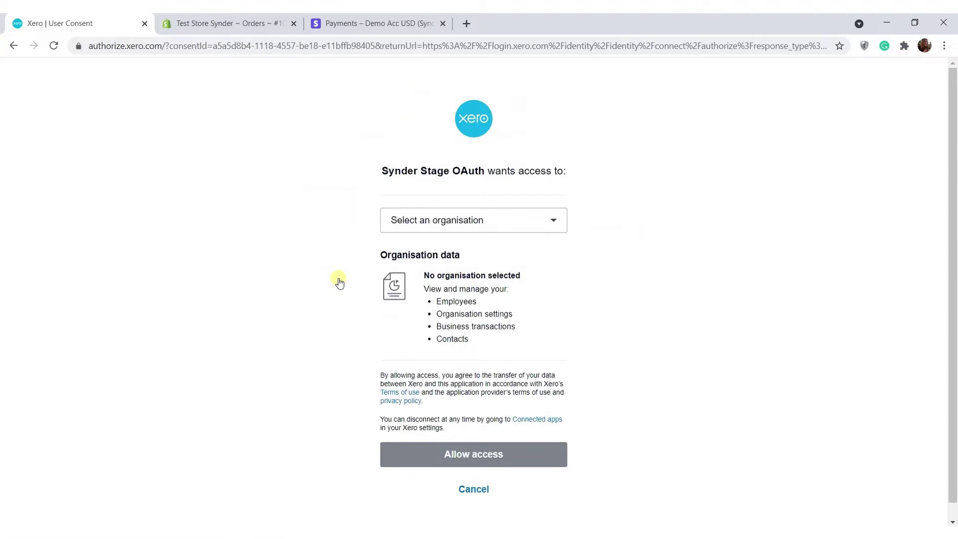
left_click(458, 226)
left_click(437, 261)
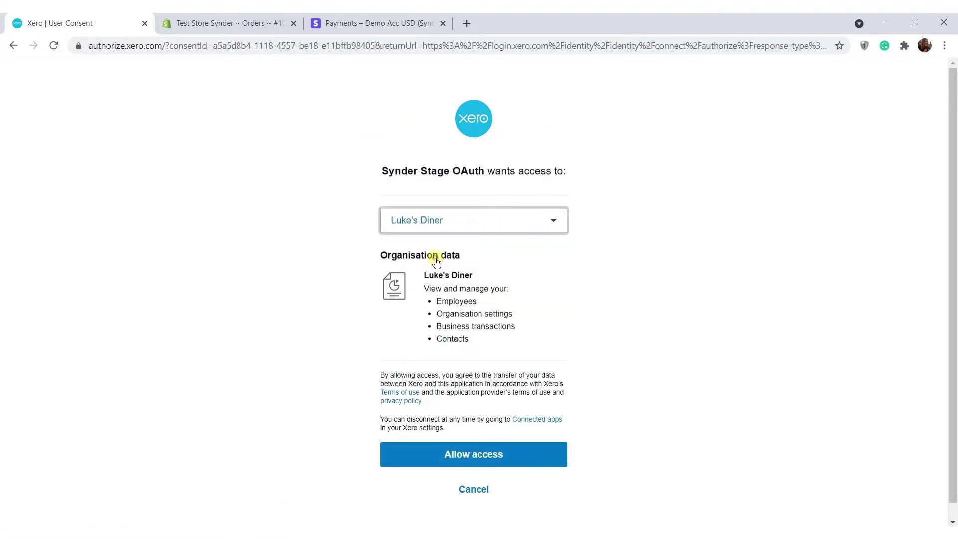
left_click(473, 455)
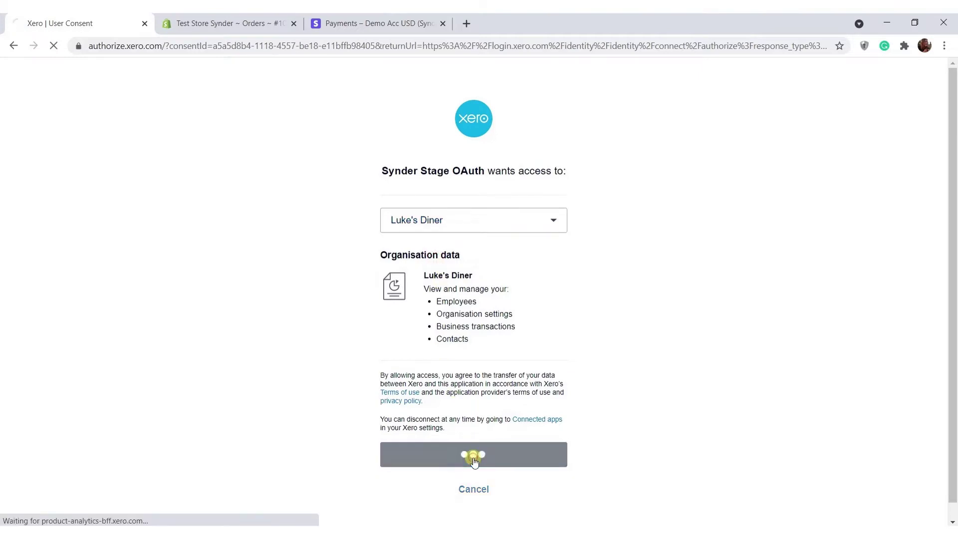
left_click(385, 290)
type("test-s")
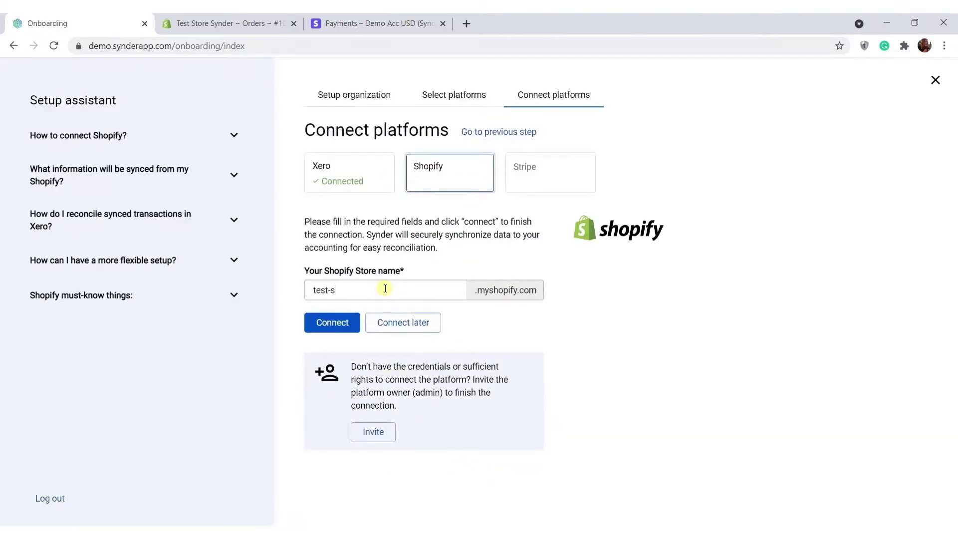
type("tore-synder")
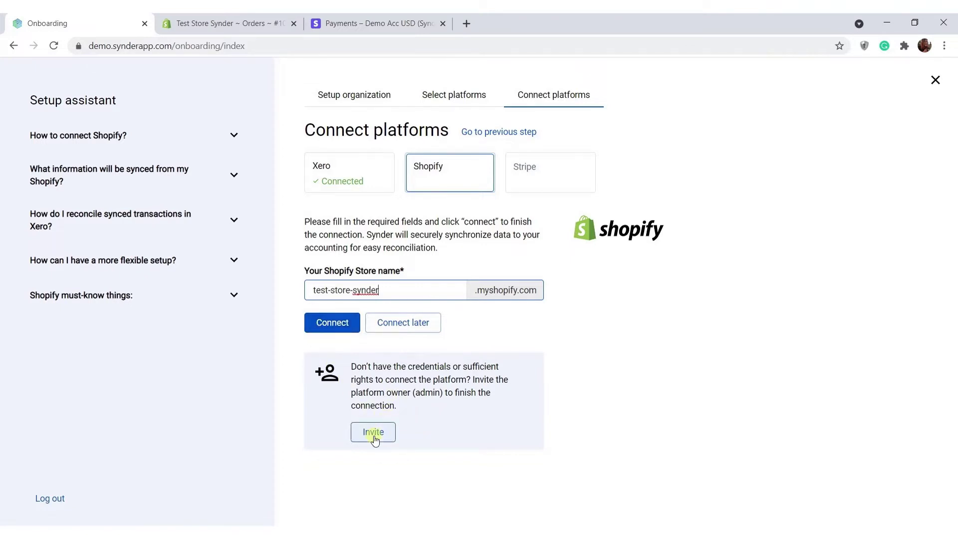
Connect the test-store-synder Shopify store, keeping Business Checking as the payout account.
left_click(325, 323)
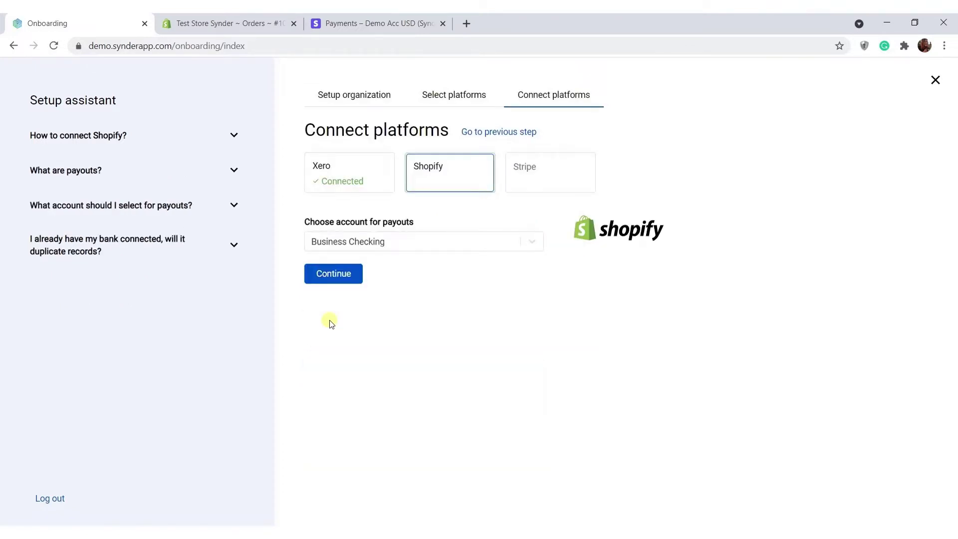
left_click(401, 239)
left_click(402, 239)
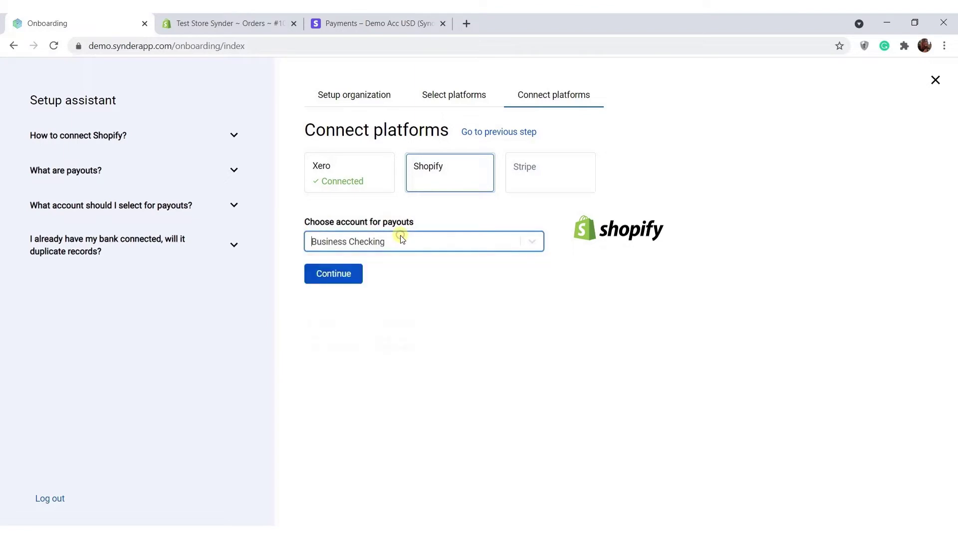
left_click(342, 278)
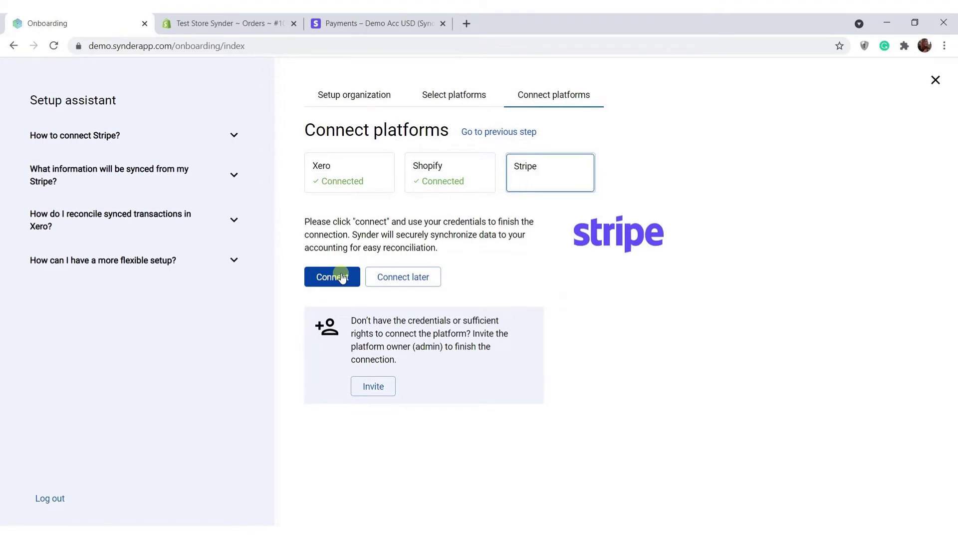
Authorize the Stripe account for Synder and confirm Business Checking as its payout account.
left_click(342, 277)
scroll(429, 304, "down", 6)
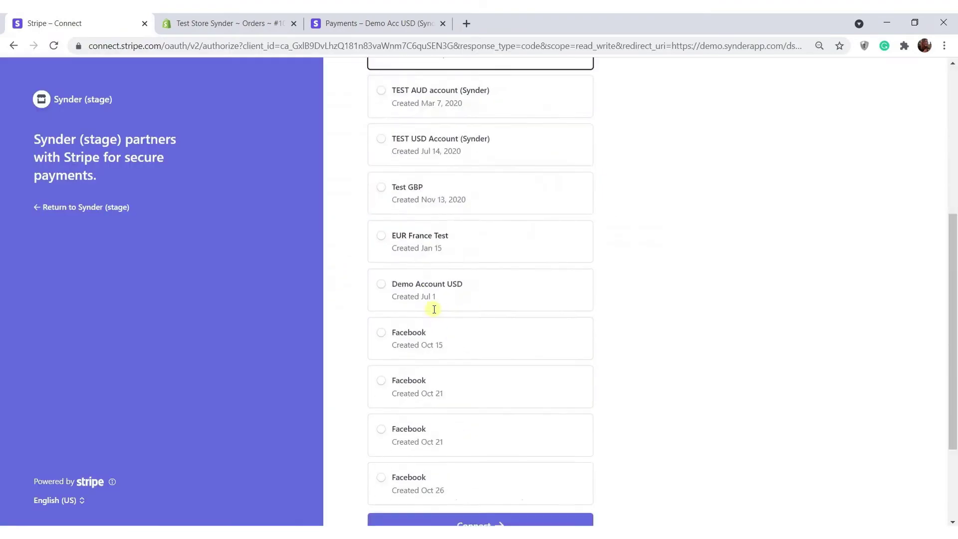
left_click(496, 442)
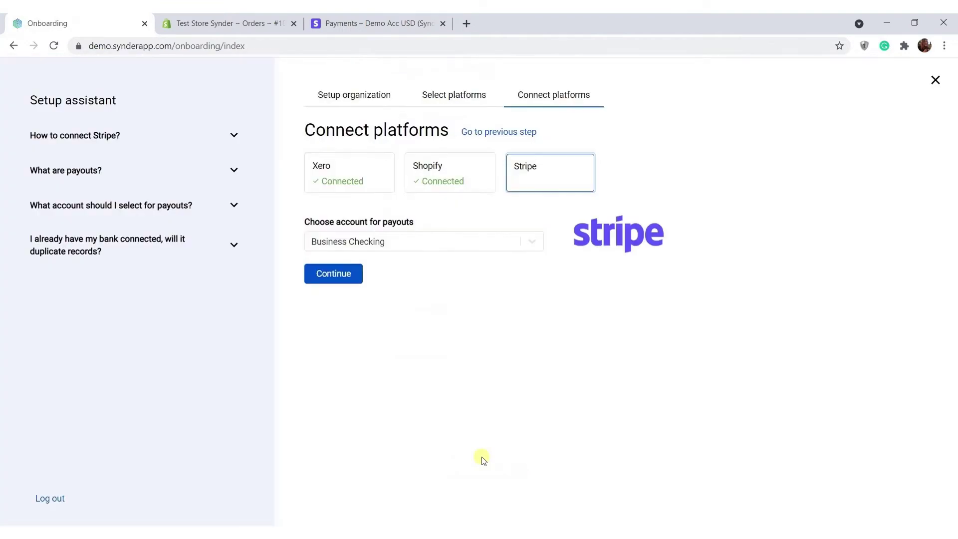
left_click(347, 277)
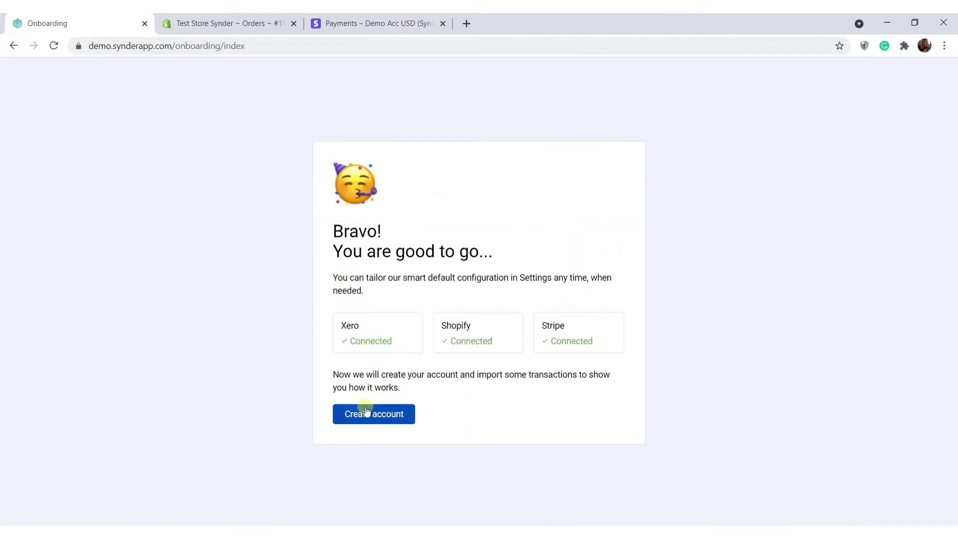
Create the account, sync the 6930 USD payment, and compare invoice INV-0031 with its Shopify order.
left_click(366, 420)
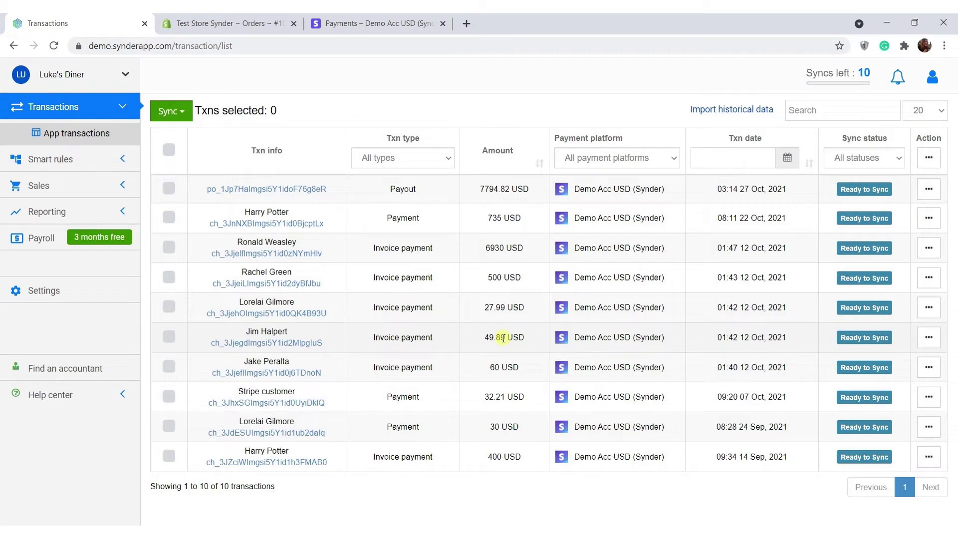
left_click(874, 250)
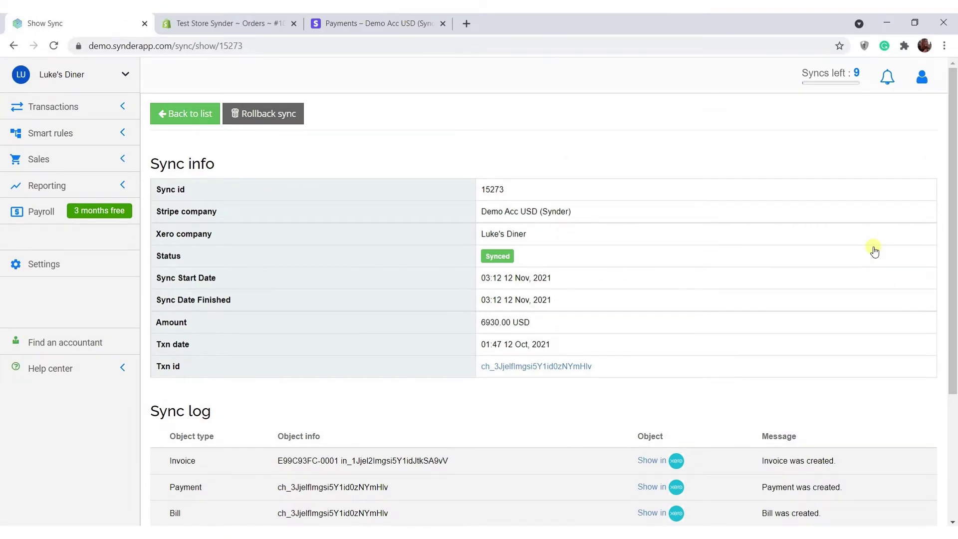
scroll(875, 250, "down", 4)
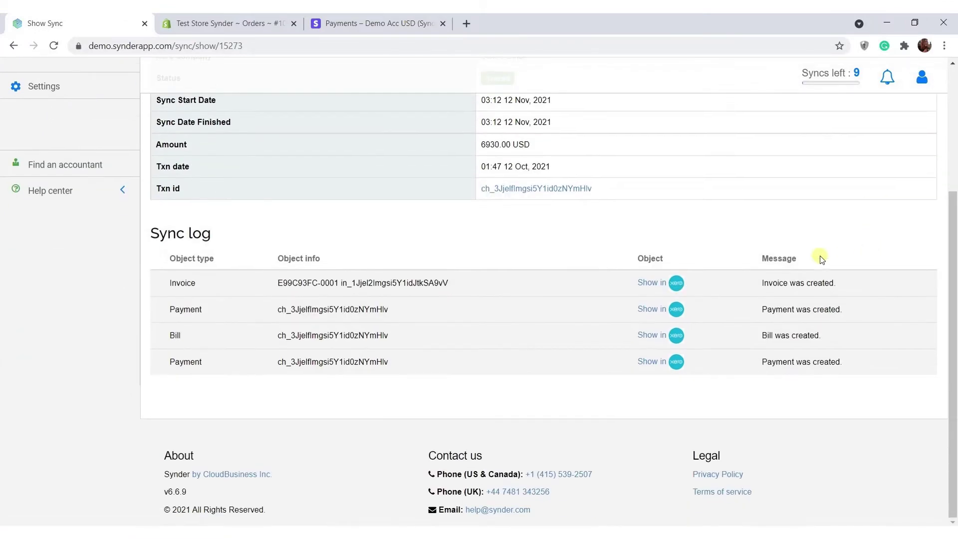
left_click(649, 283)
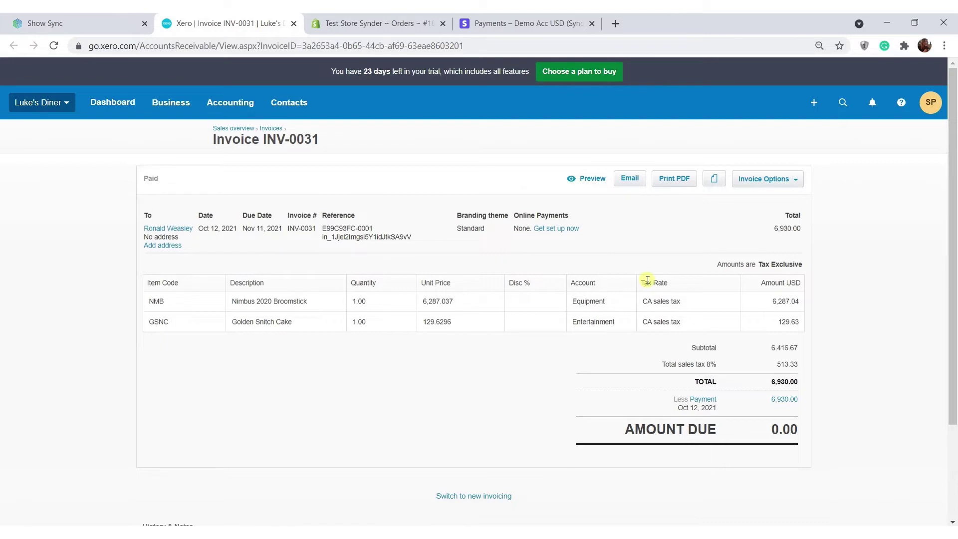
left_click(400, 20)
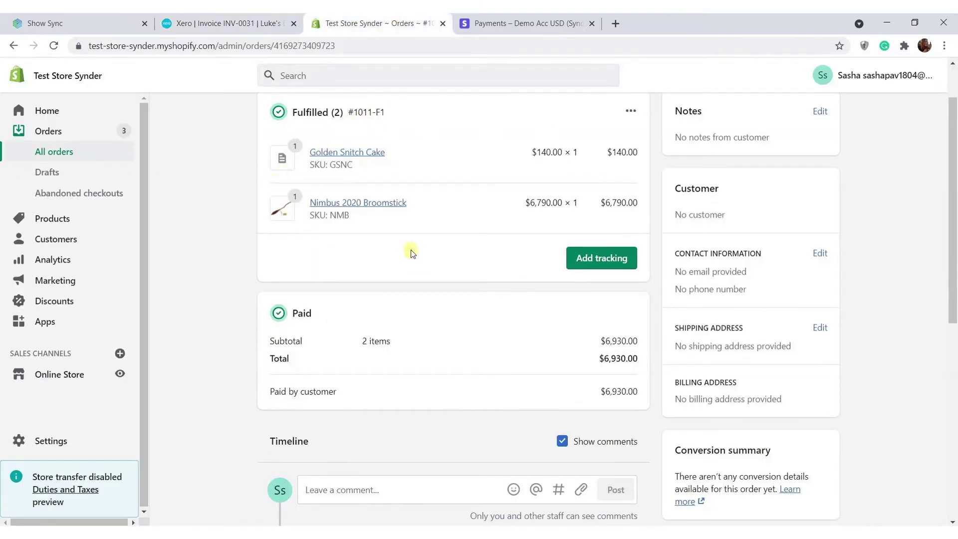
left_click(208, 18)
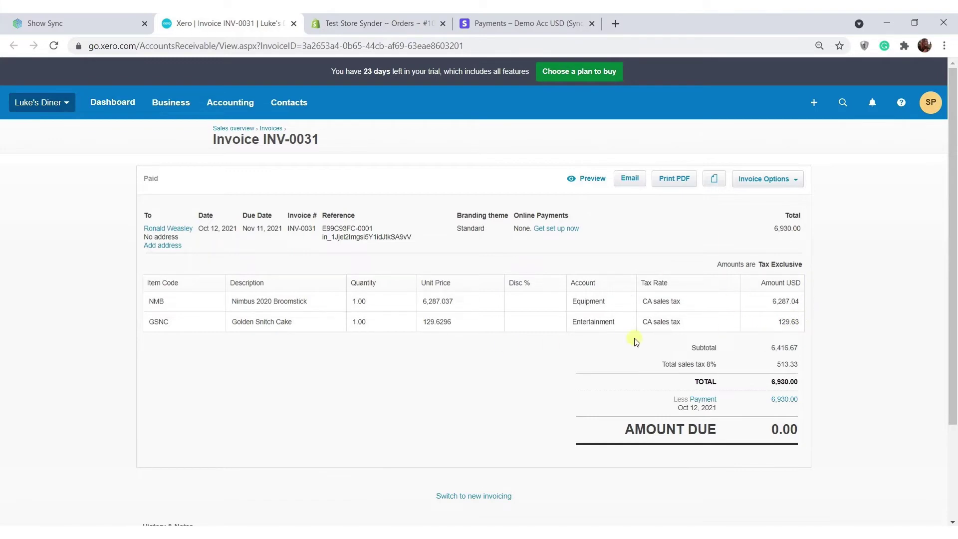
key("ctrl+shift+Tab")
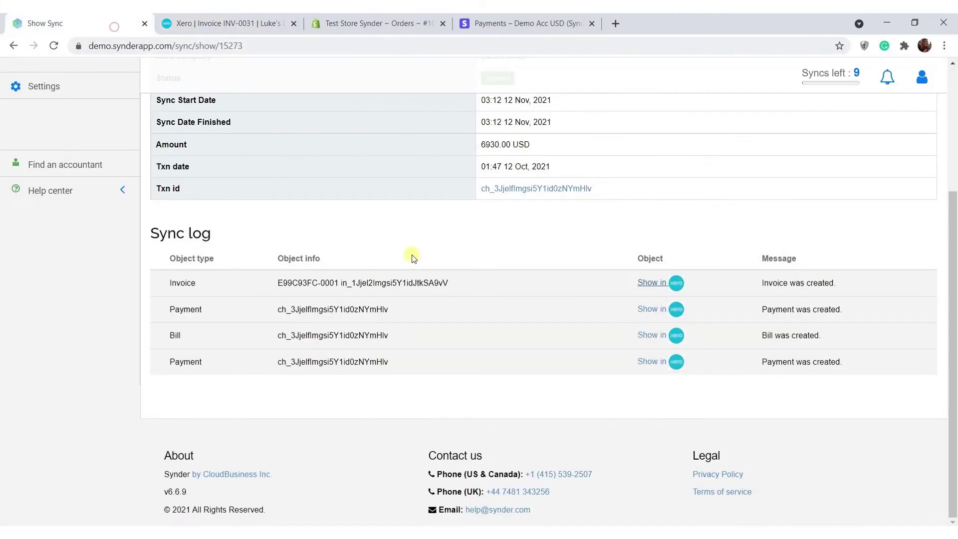
Review the synced Stripe fees bill and the Nimbus 2020 Broomstick item in Xero.
left_click(668, 338)
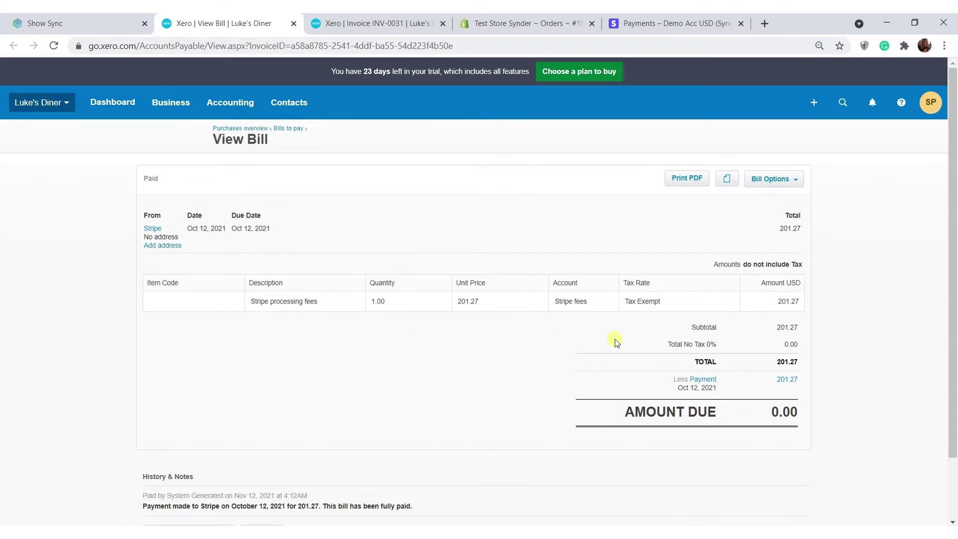
left_click(155, 102)
left_click(200, 400)
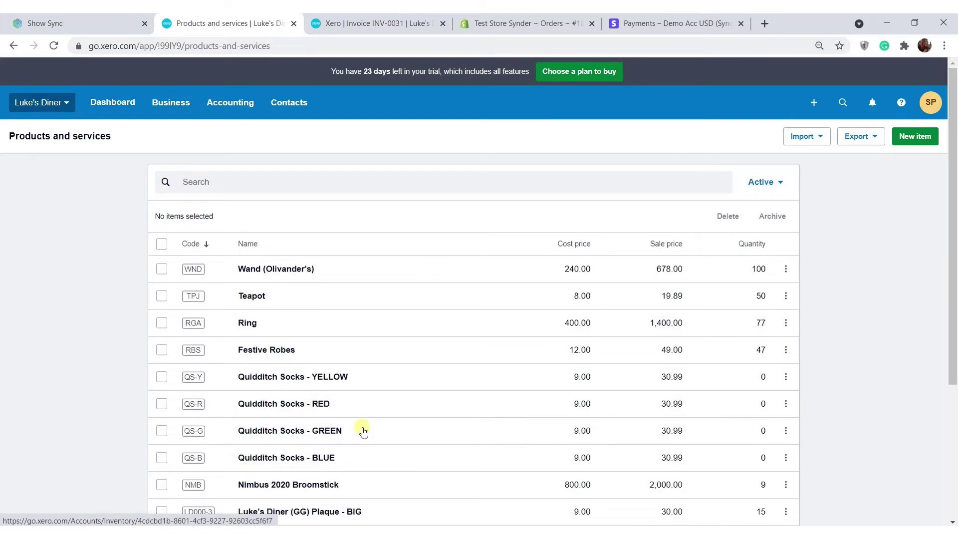
left_click(346, 485)
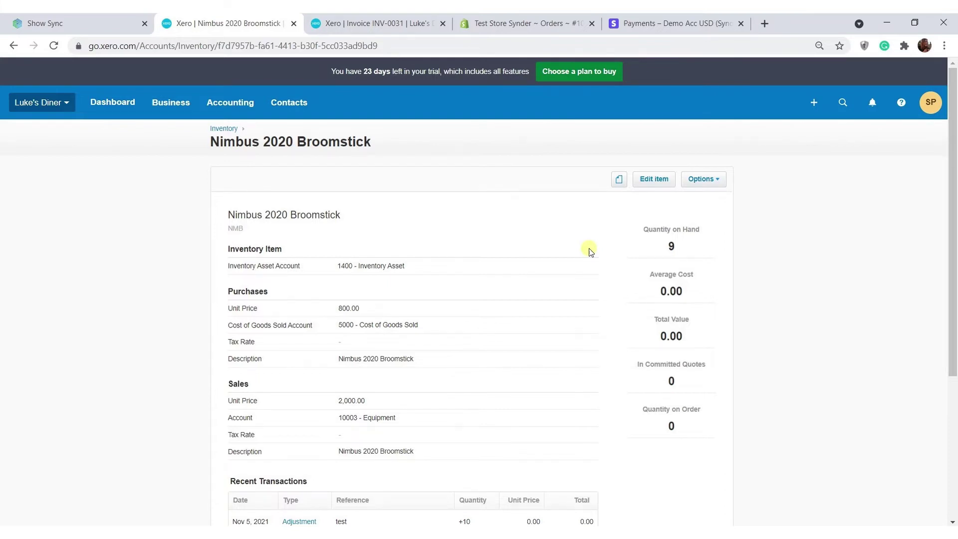
Run the Income Statement showing 201.27 Stripe fees and 7,053.71 net income.
left_click(232, 102)
left_click(267, 285)
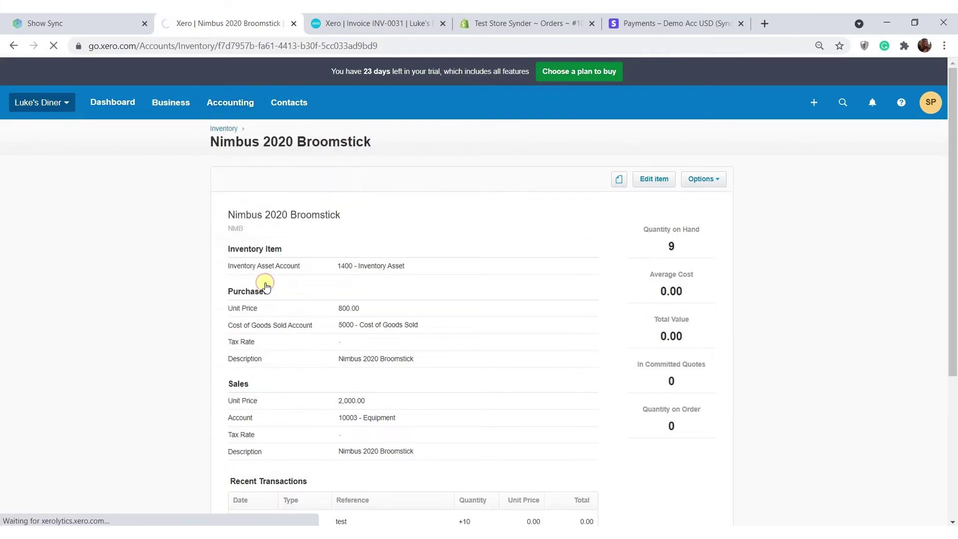
scroll(245, 305, "down", 5)
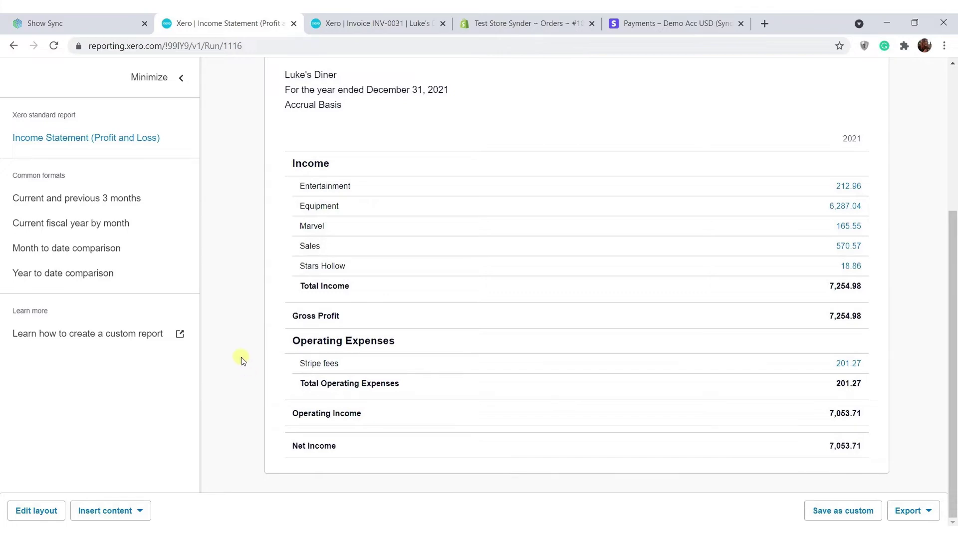
left_click(108, 23)
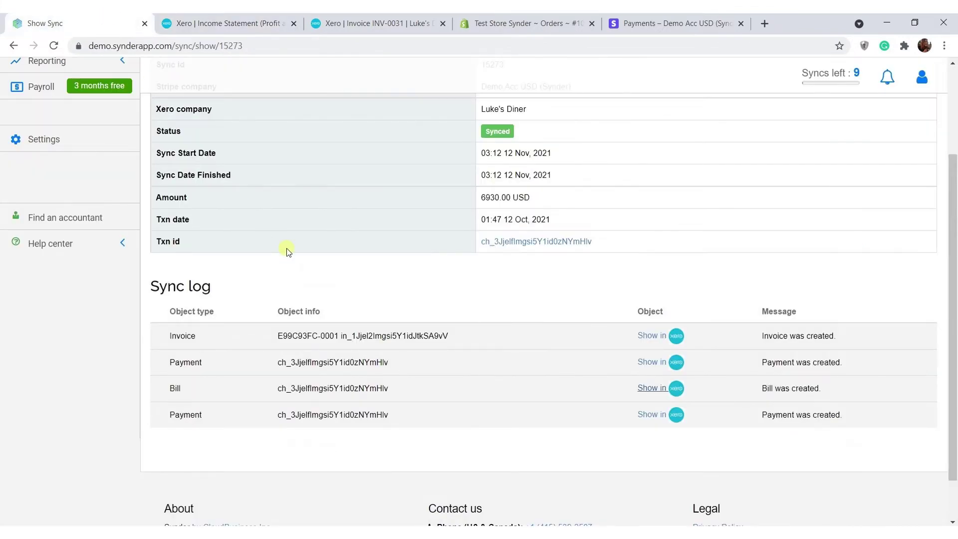
scroll(284, 248, "up", 3)
Roll back the 6930.00 USD sync and confirm with OK.
left_click(257, 114)
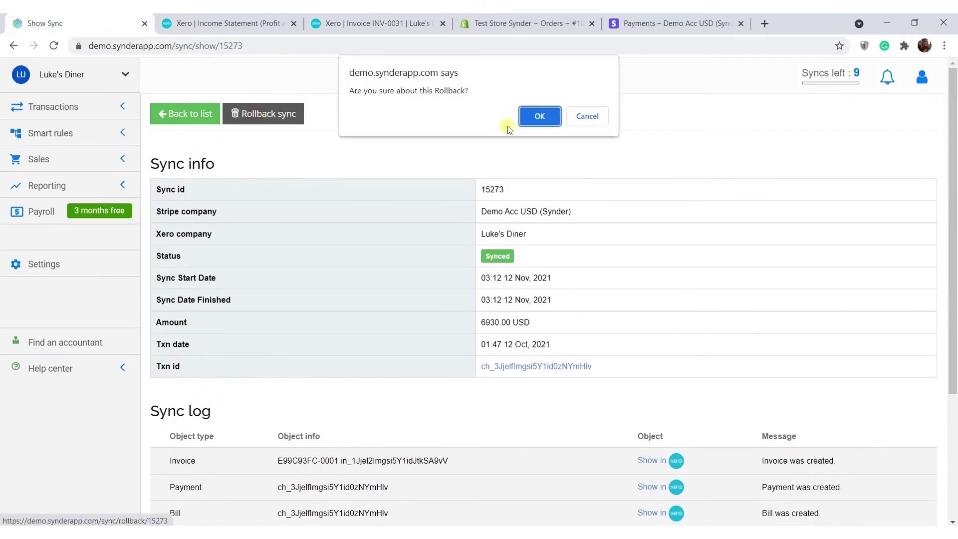
left_click(540, 108)
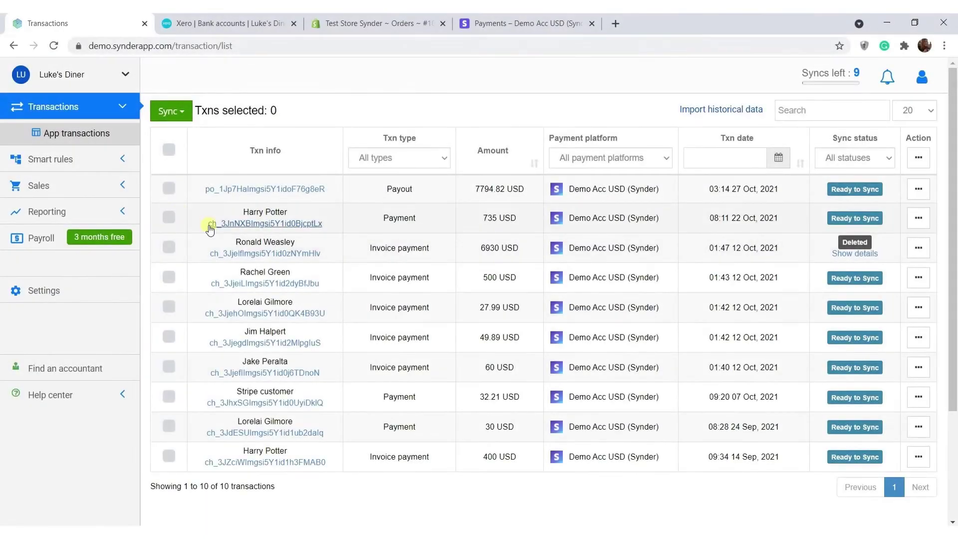
Select the nine payments: 735, 6930, 500, 27.99, 49.89, 60, 32.21, 30 and 400 USD.
left_click(170, 218)
left_click(170, 247)
left_click(170, 277)
left_click(170, 307)
left_click(169, 337)
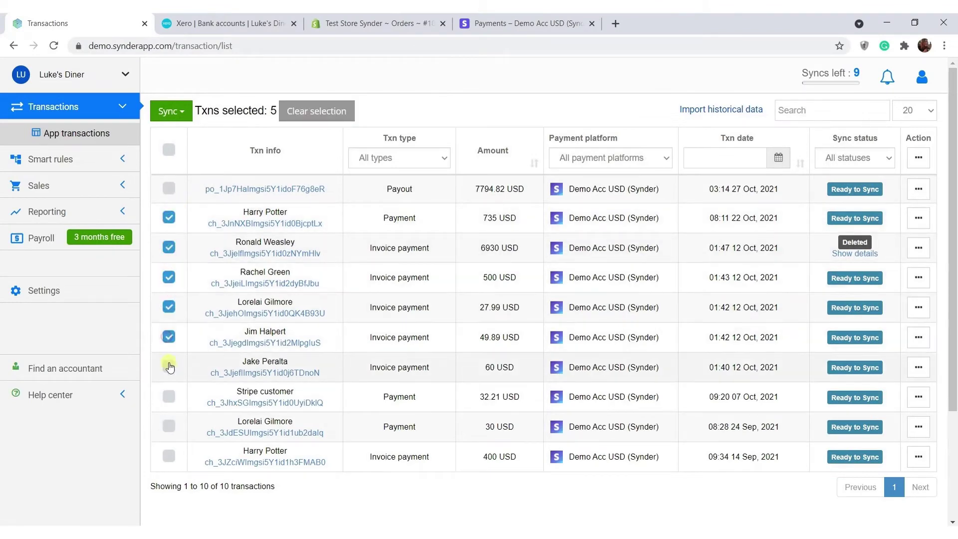
left_click(170, 366)
left_click(170, 397)
left_click(171, 427)
left_click(170, 457)
Sync the selected transactions, then check Xero bank accounts and the Stripe payments list.
left_click(171, 111)
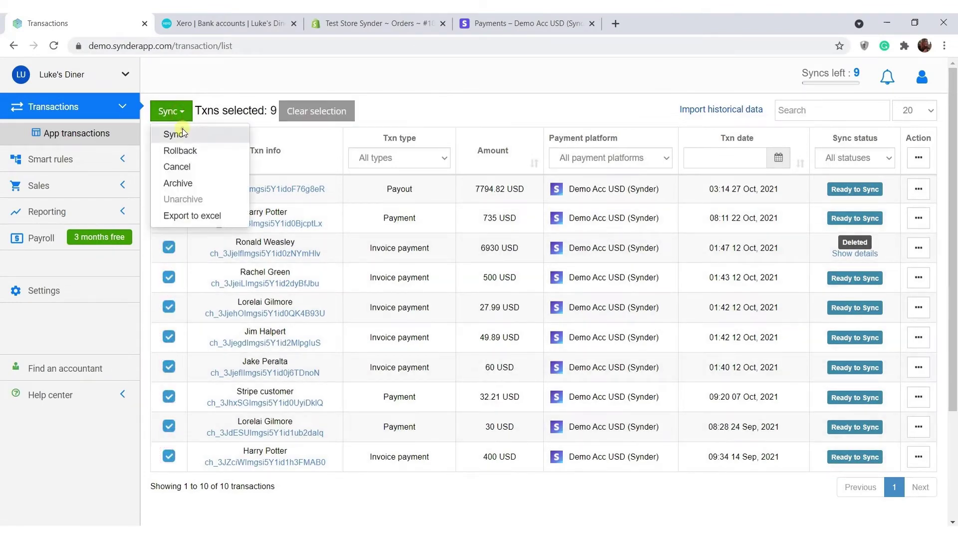
left_click(181, 129)
left_click(491, 281)
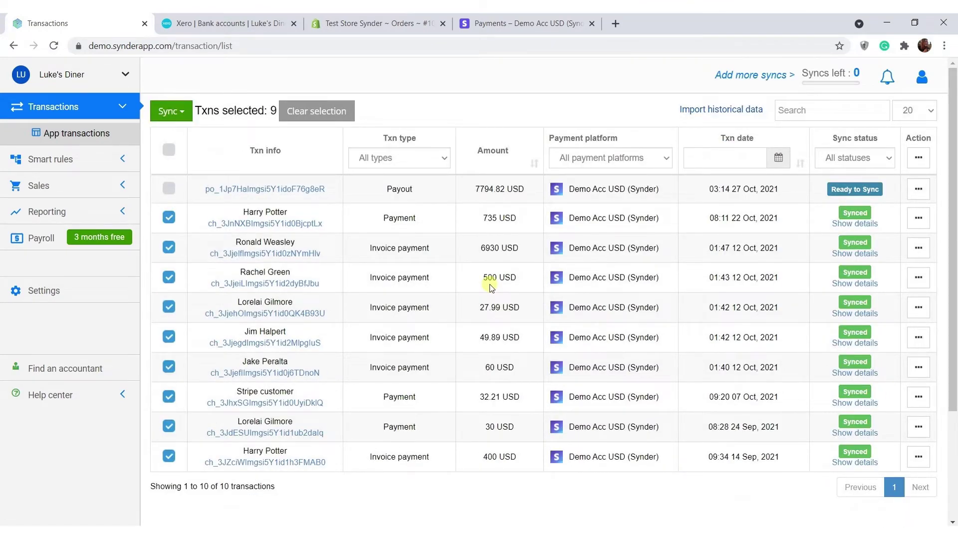
left_click(222, 20)
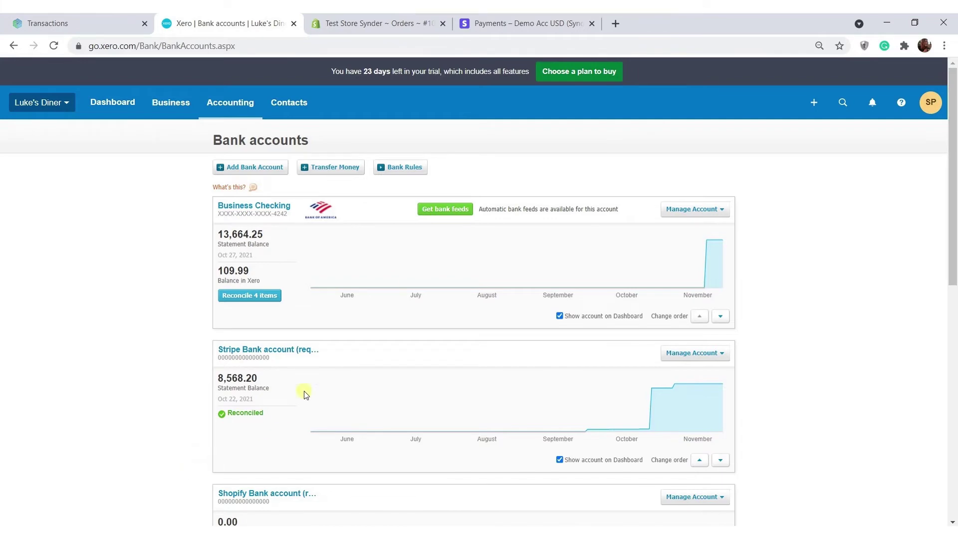
left_click(505, 24)
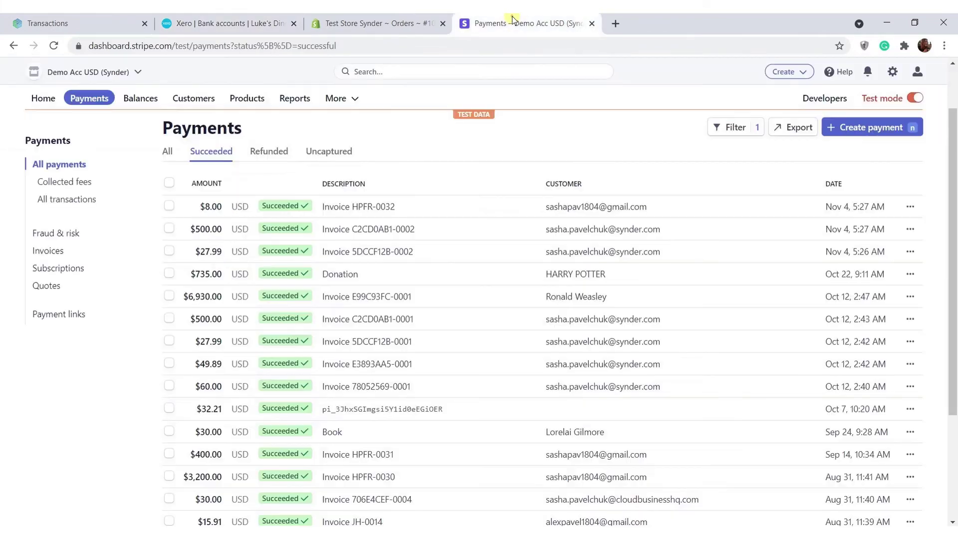
Glance at the Shopify orders, then return to Xero's Bank accounts showing Stripe reconciled.
left_click(393, 23)
left_click(242, 28)
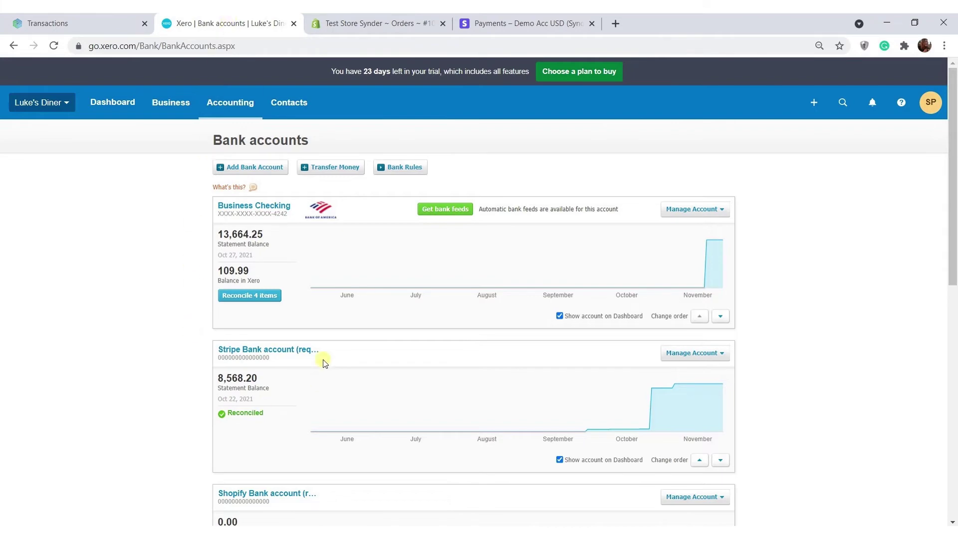
Verify all Stripe Bank account transactions are reconciled in Xero, then return to Synder's transaction list.
left_click(264, 350)
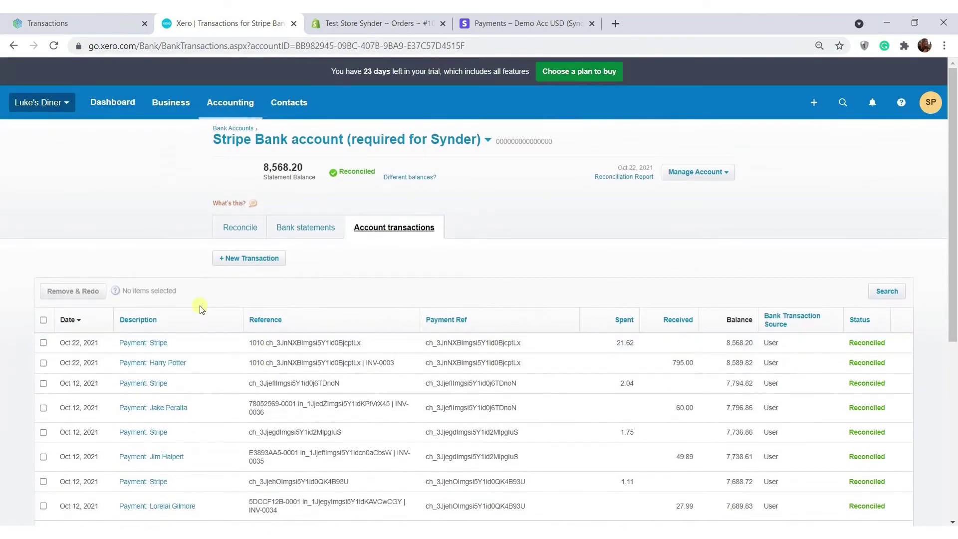
left_click(227, 128)
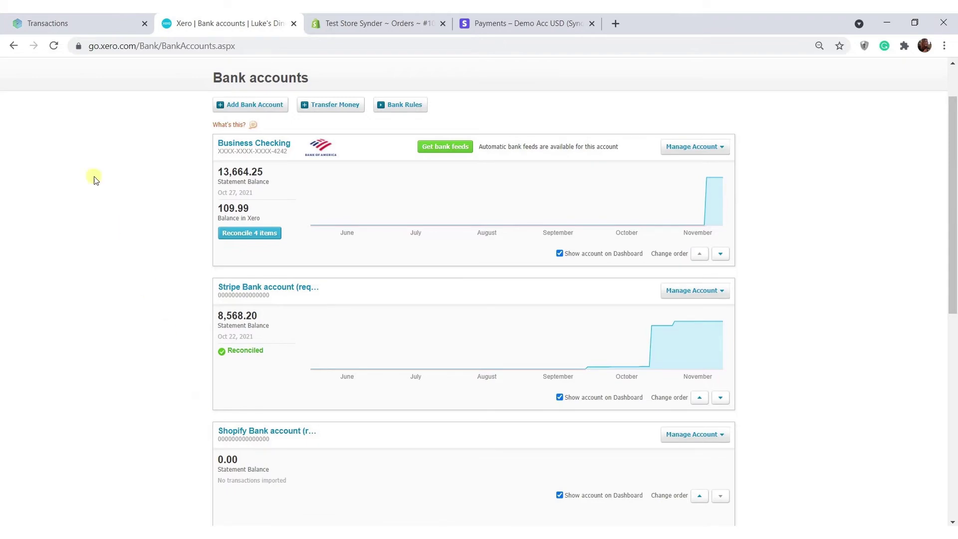
left_click(40, 23)
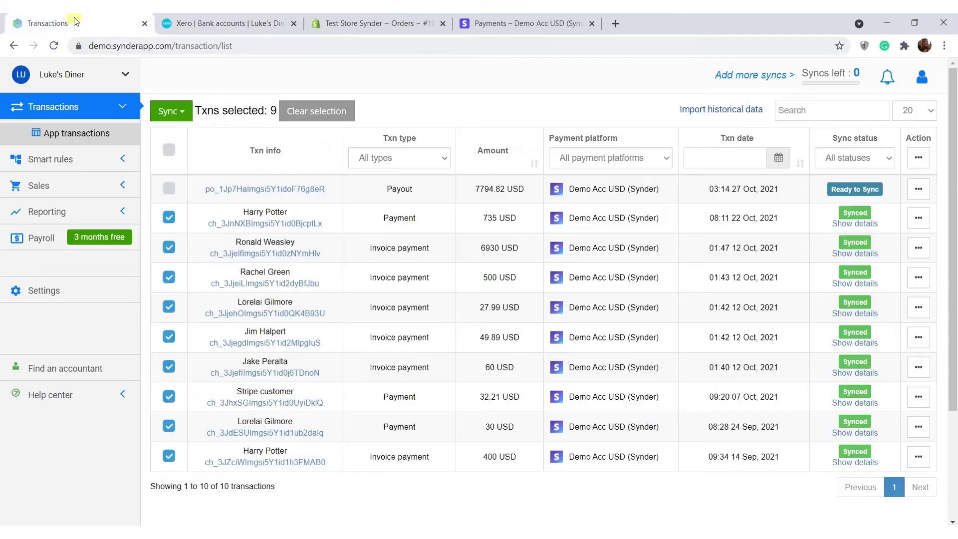
Select only the 7794.82 USD payout and sync it to Xero, then check Xero's bank accounts.
left_click(322, 113)
left_click(168, 188)
left_click(164, 111)
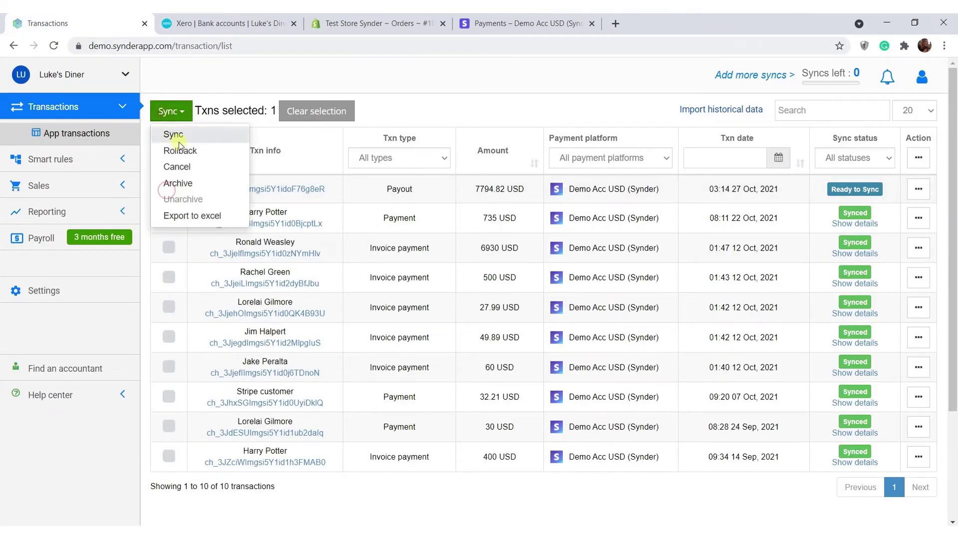
left_click(177, 134)
left_click(494, 280)
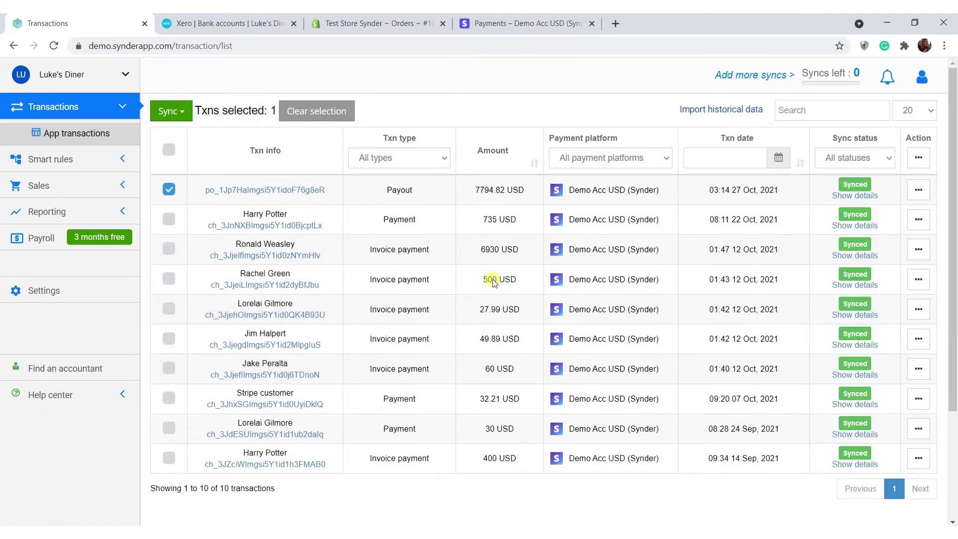
left_click(262, 22)
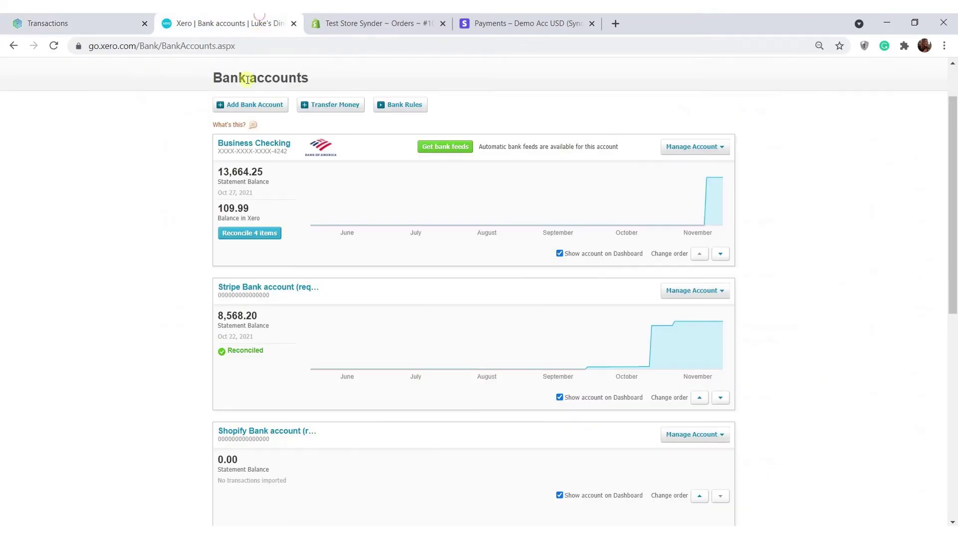
Check the unreconciled 7,794.82 transfer to Business Checking, then open Business Checking's 4 items to reconcile.
left_click(262, 287)
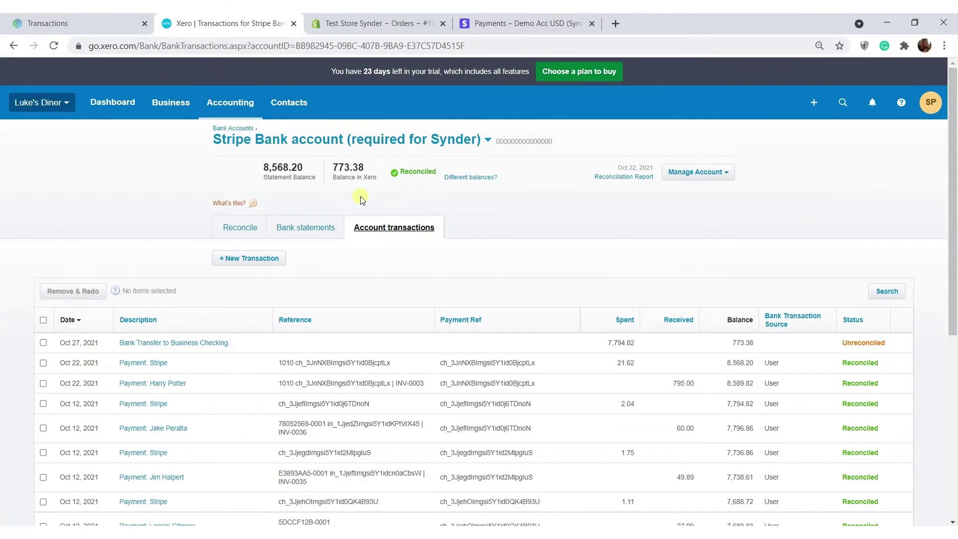
left_click(233, 129)
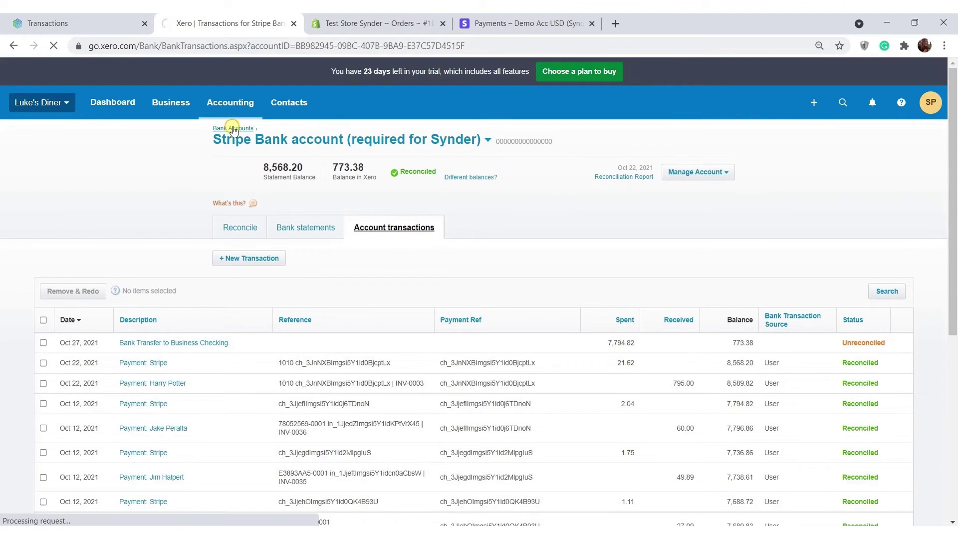
left_click(244, 296)
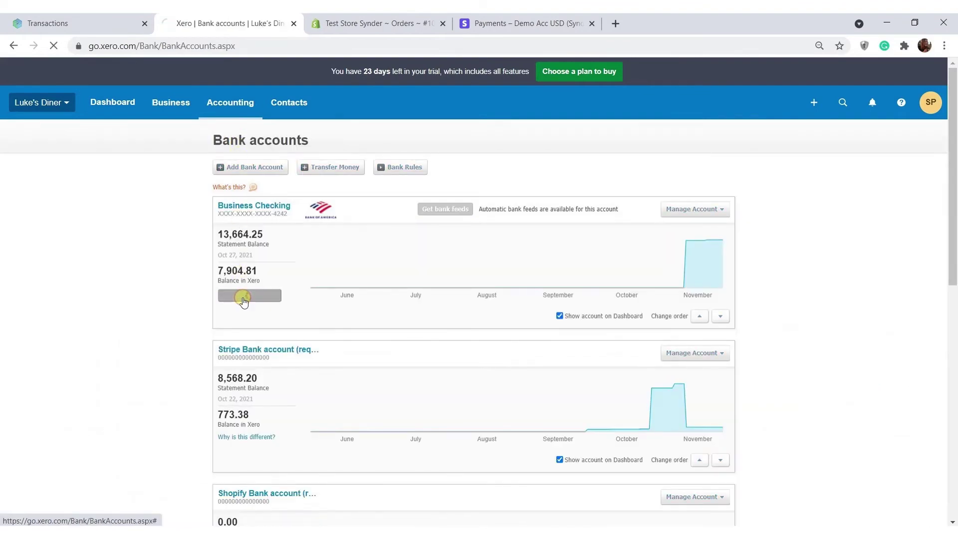
Accept the suggested match for the Oct 27 Stripe 7,794.82 deposit in Business Checking.
scroll(246, 296, "down", 1)
scroll(246, 296, "down", 7)
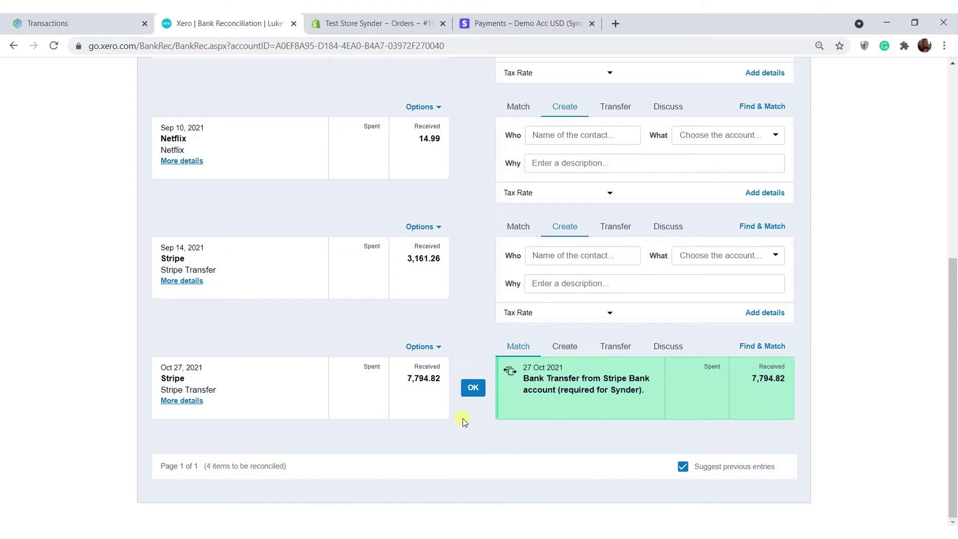
left_click(473, 388)
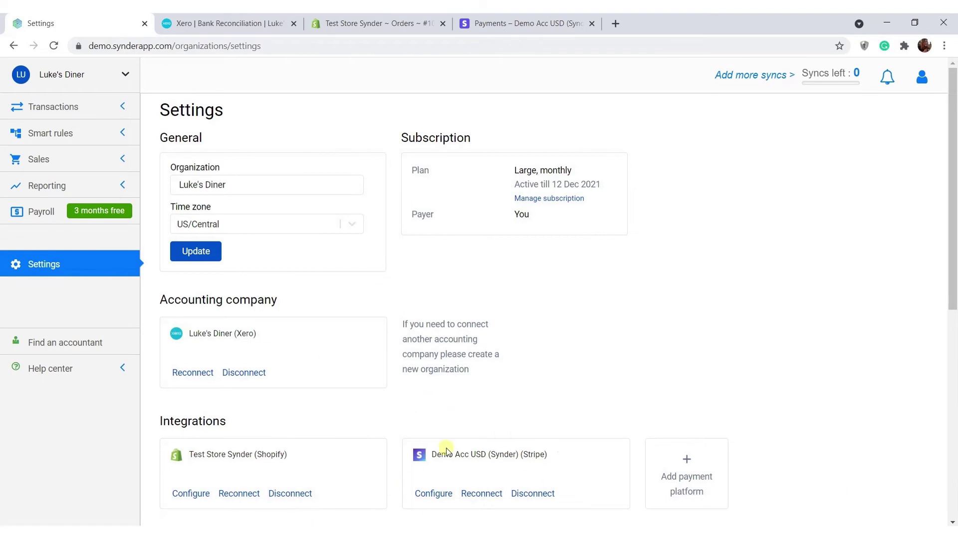
Open the Stripe integration's configuration at the Products/Services section.
left_click(434, 494)
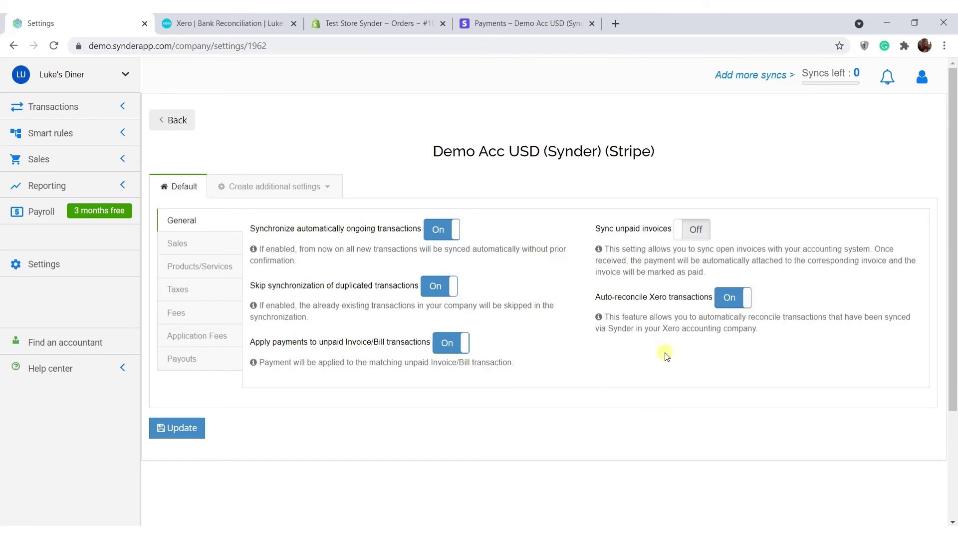
left_click(168, 269)
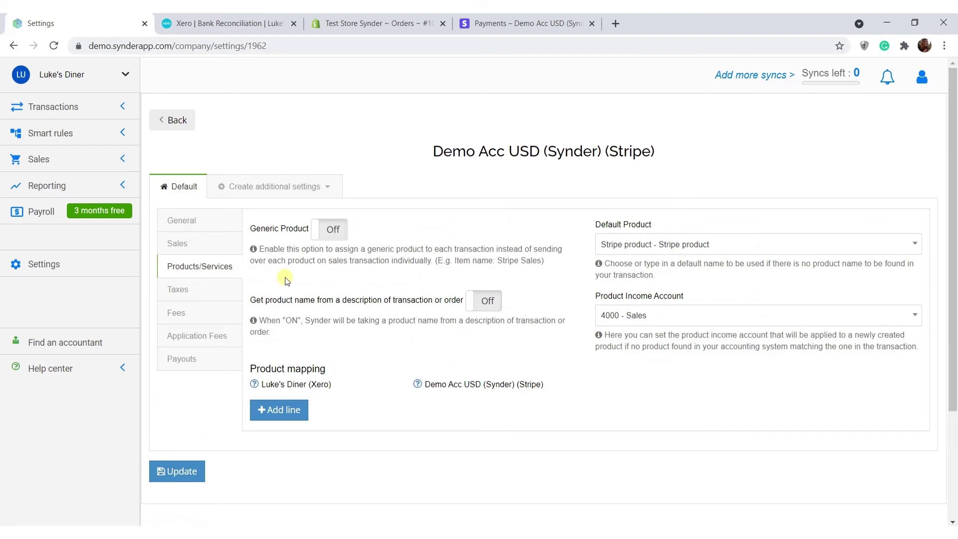
Toggle Generic Product and Generic customer on and back off, leaving both disabled.
left_click(338, 232)
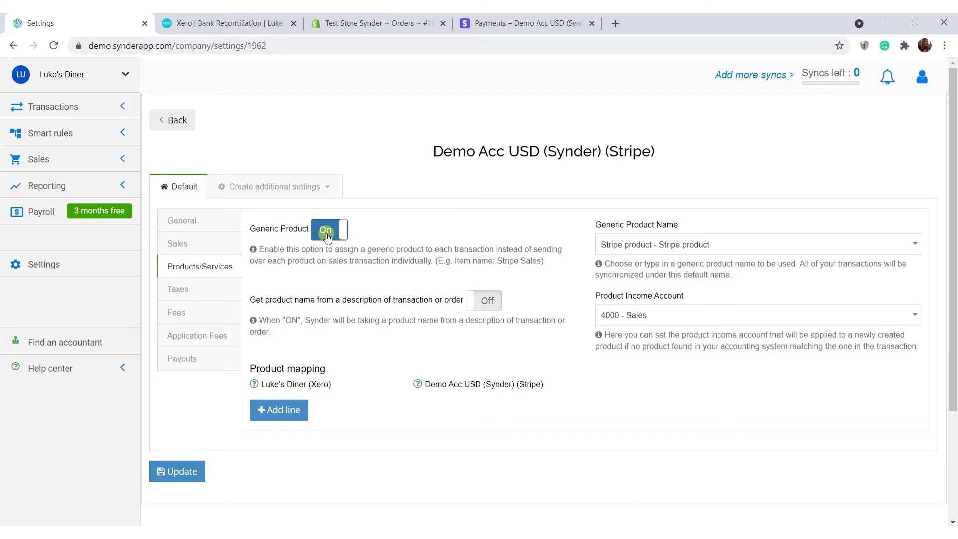
left_click(327, 235)
left_click(208, 246)
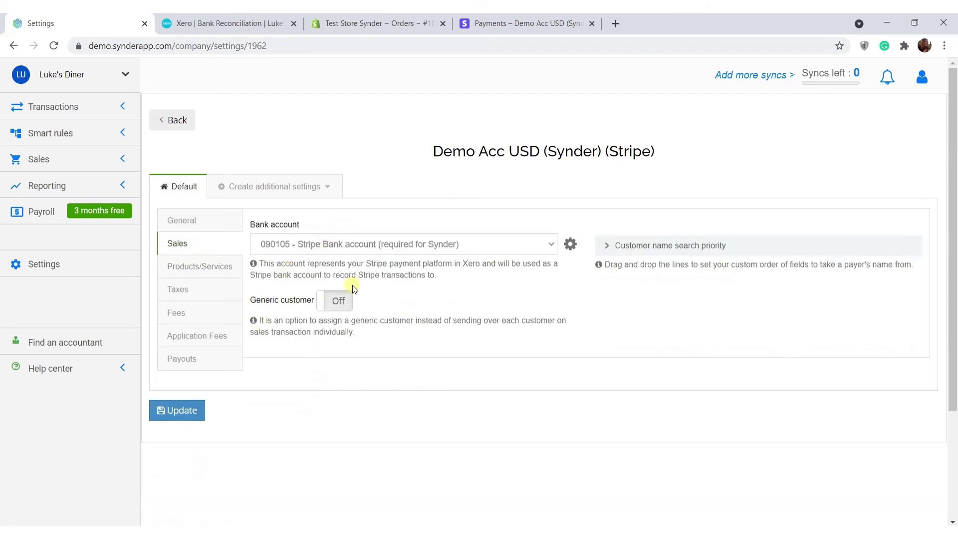
left_click(347, 311)
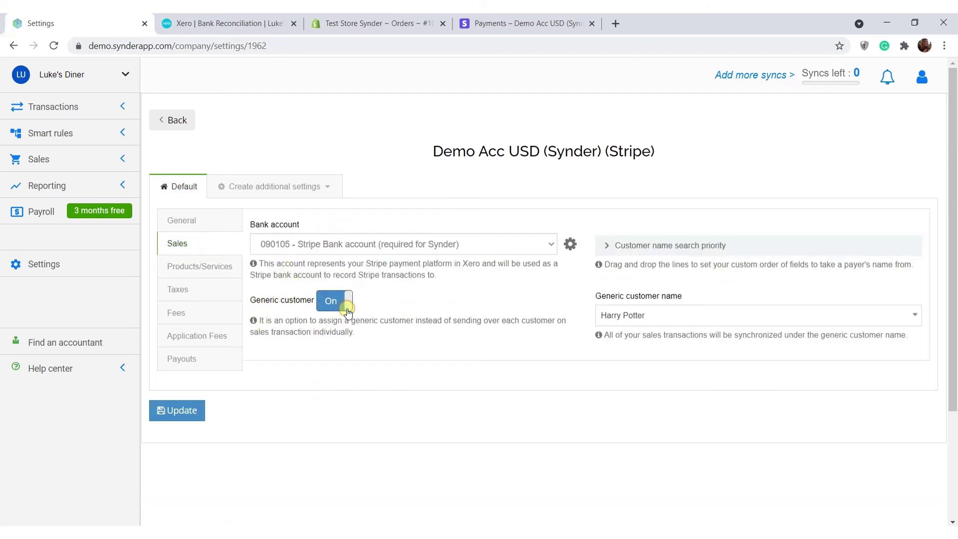
left_click(347, 311)
left_click(220, 276)
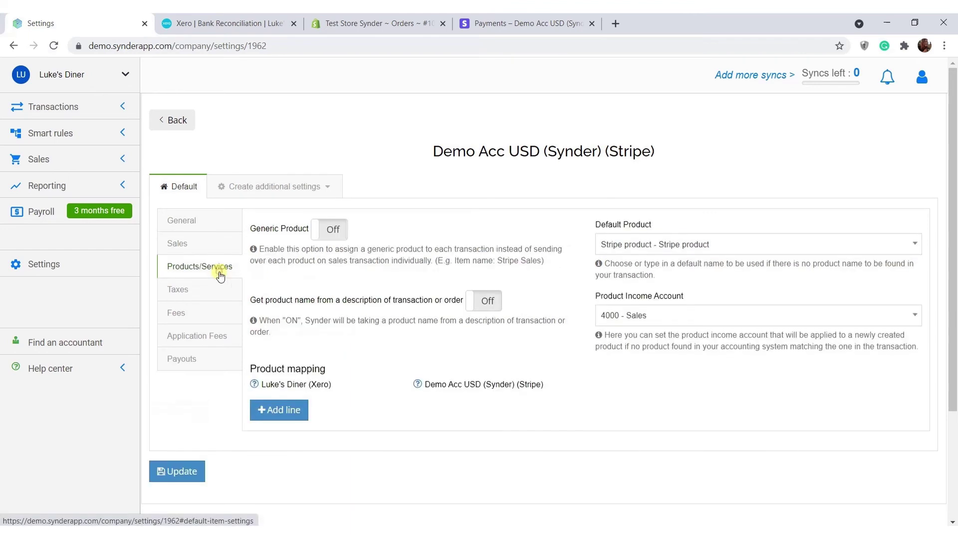
Map Xero product Nimbus 2020 Broomstick to Stripe product Nimbus, then view the Taxes settings.
left_click(292, 414)
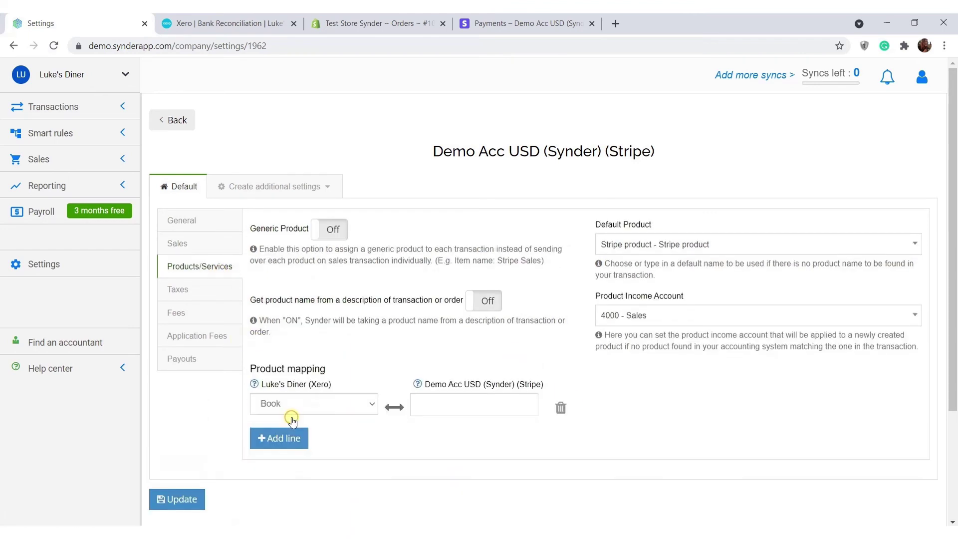
left_click(300, 412)
left_click(305, 281)
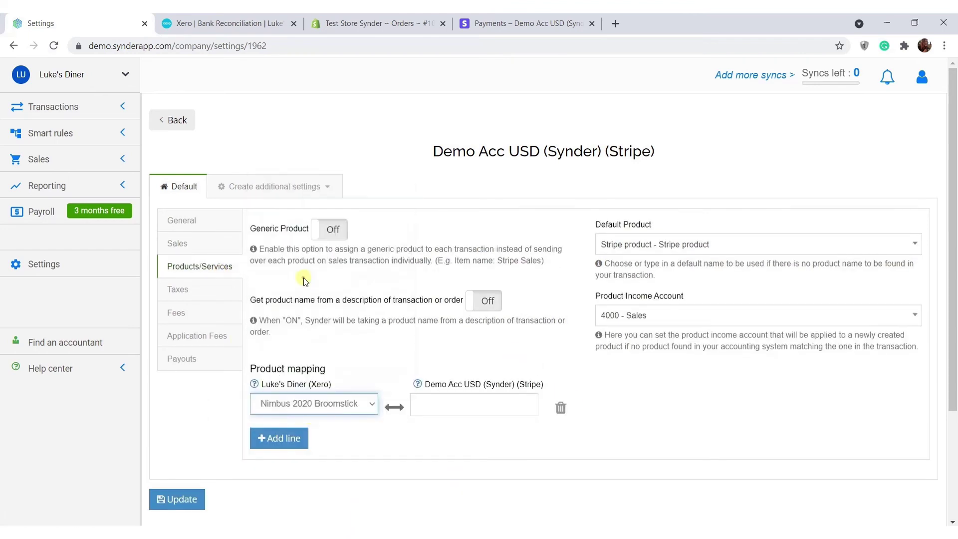
left_click(467, 397)
type("Nimbus")
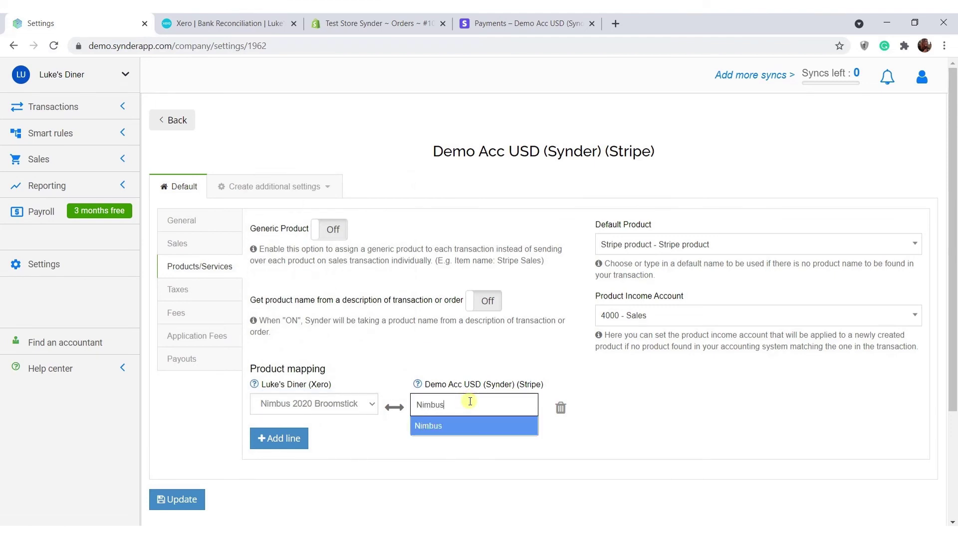
left_click(452, 426)
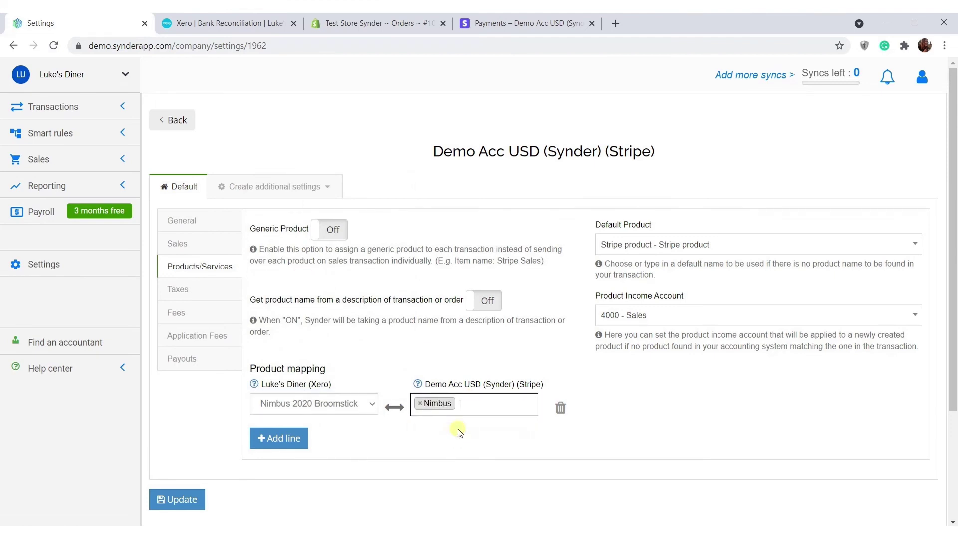
left_click(201, 290)
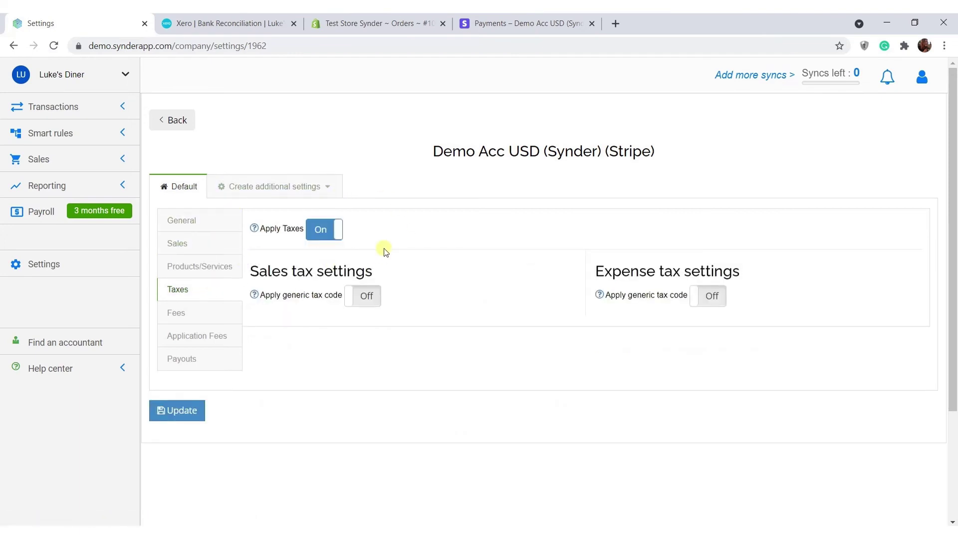
Save the Stripe integration settings from the General tab and go to Import historical data.
left_click(195, 215)
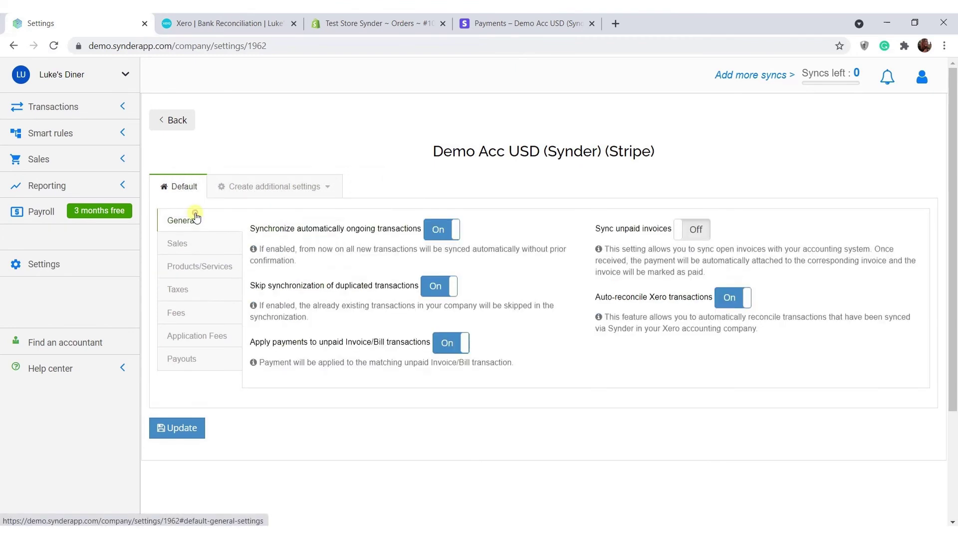
left_click(200, 423)
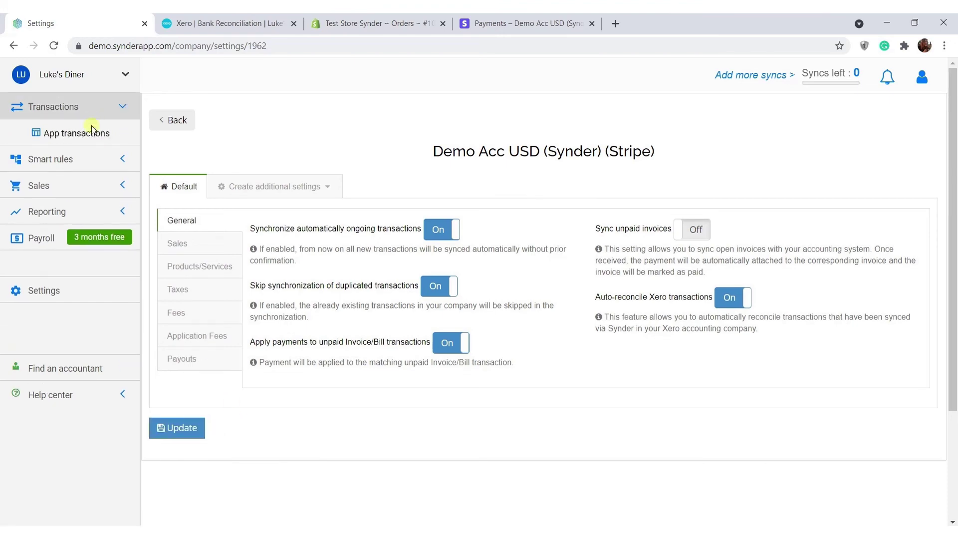
left_click(96, 132)
Target Stripe Demo Acc USD for historical import from 1 Feb 2021 to 12 Nov 2021.
left_click(690, 112)
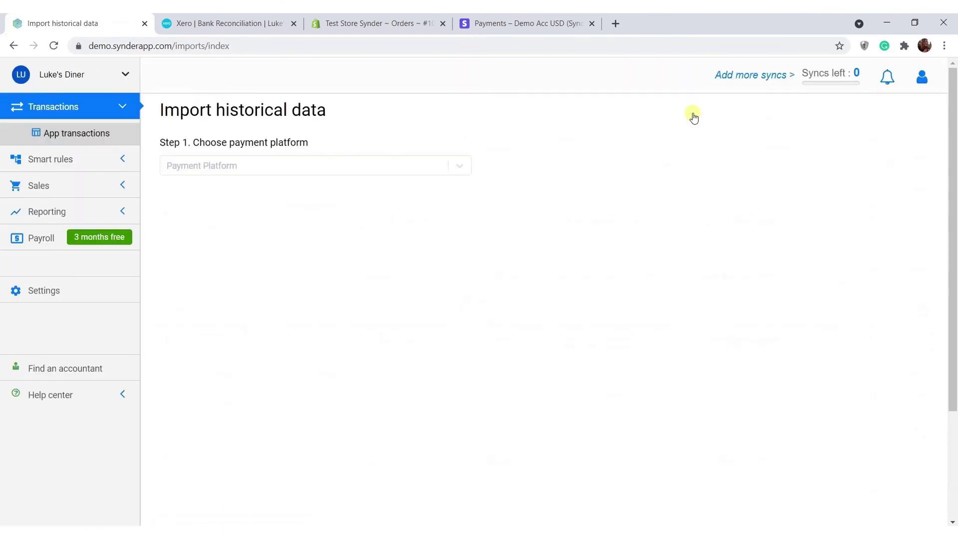
left_click(385, 166)
left_click(309, 213)
left_click(331, 257)
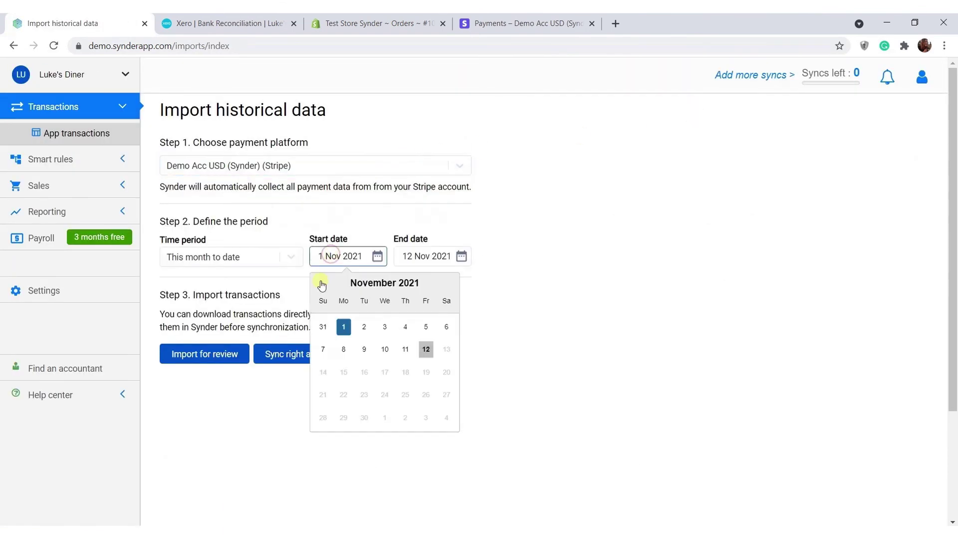
left_click(322, 284)
left_click(322, 283)
left_click(322, 284)
left_click(322, 283)
left_click(322, 283)
left_click(321, 284)
left_click(345, 327)
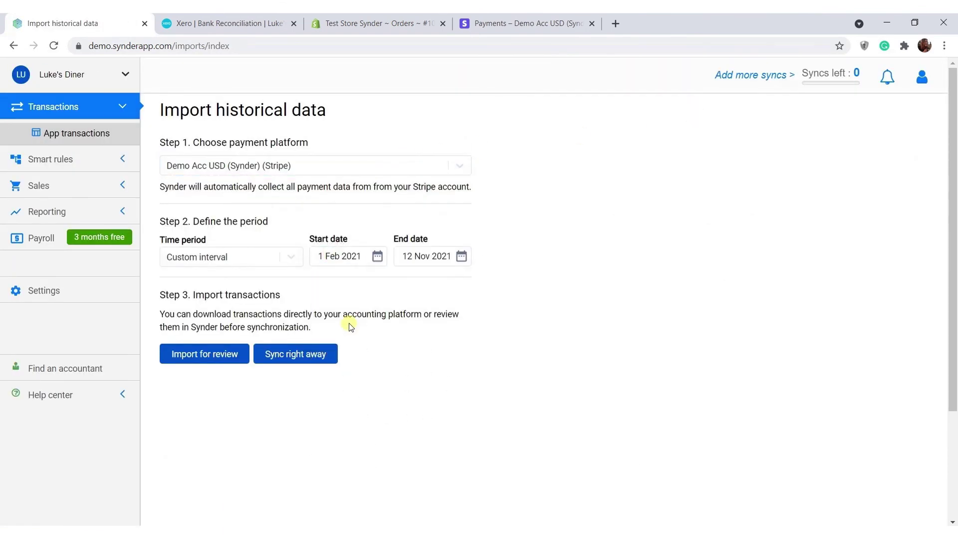
left_click(197, 354)
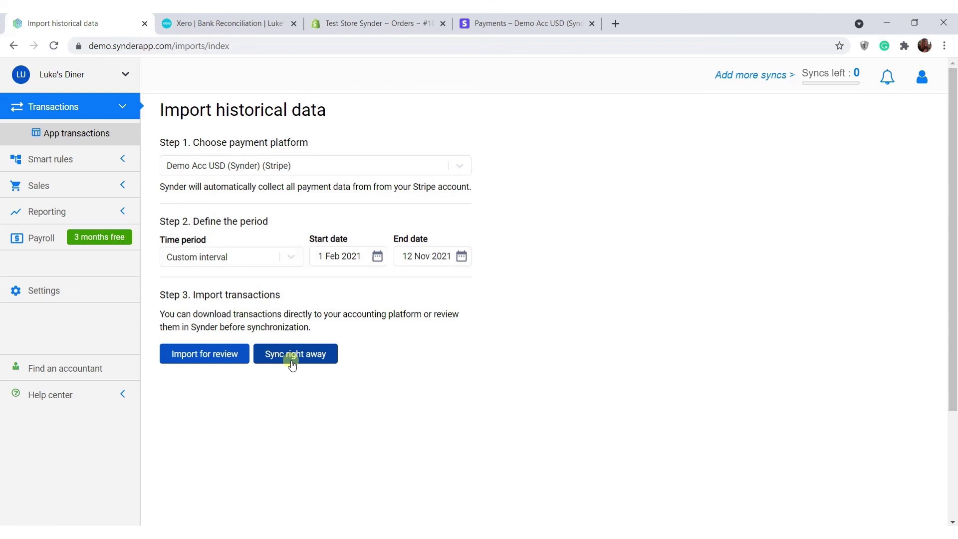
Open organization Settings, begin adding PayPal as a payment platform, then close the dialog.
left_click(71, 290)
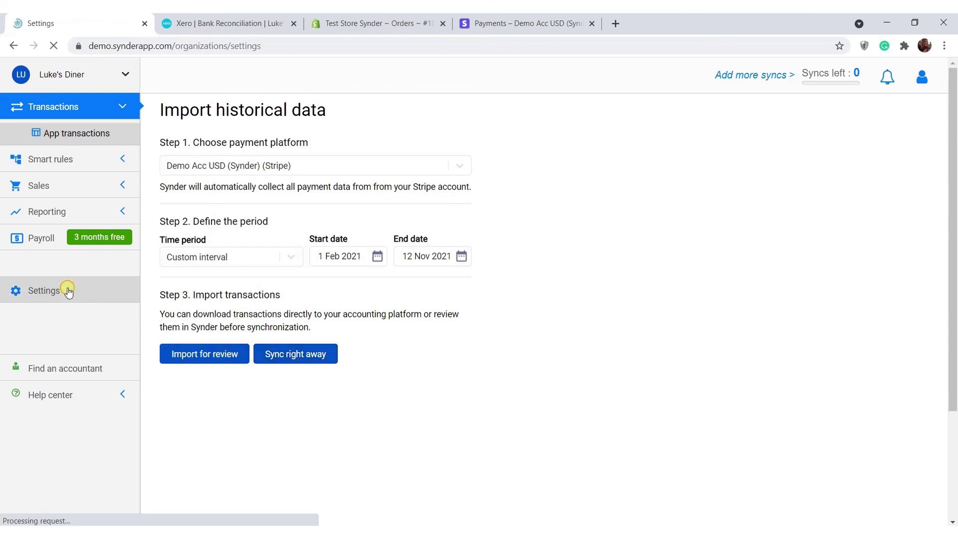
scroll(647, 353, "down", 4)
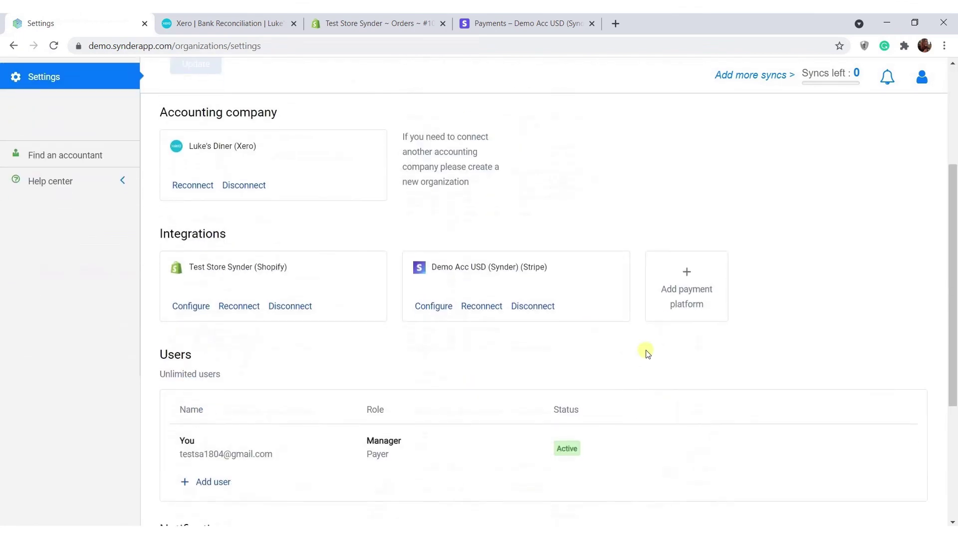
left_click(688, 273)
left_click(550, 159)
type("pay")
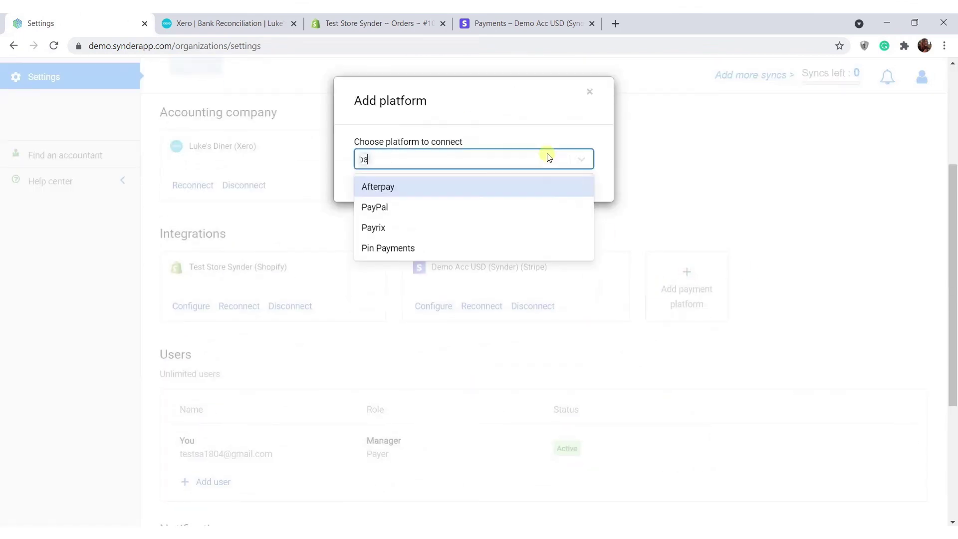
left_click(513, 207)
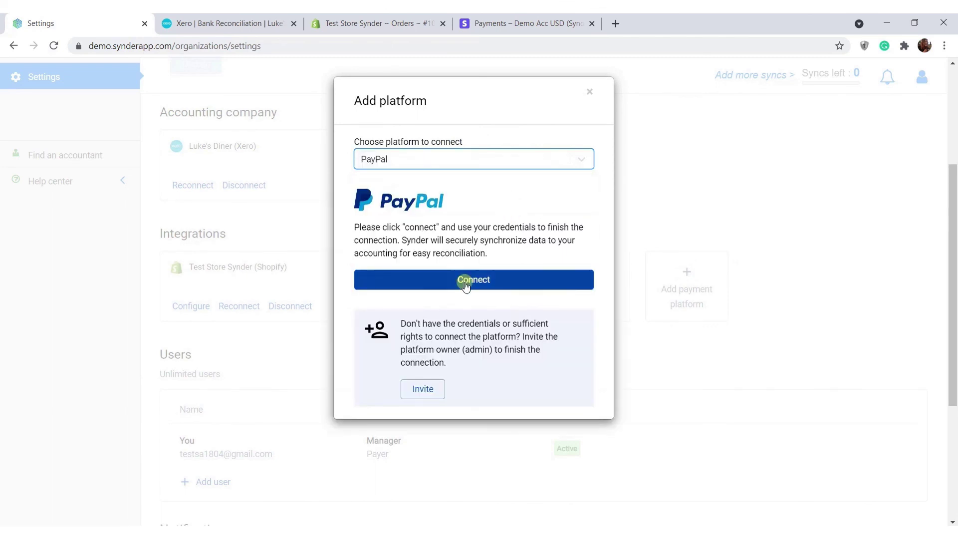
left_click(588, 92)
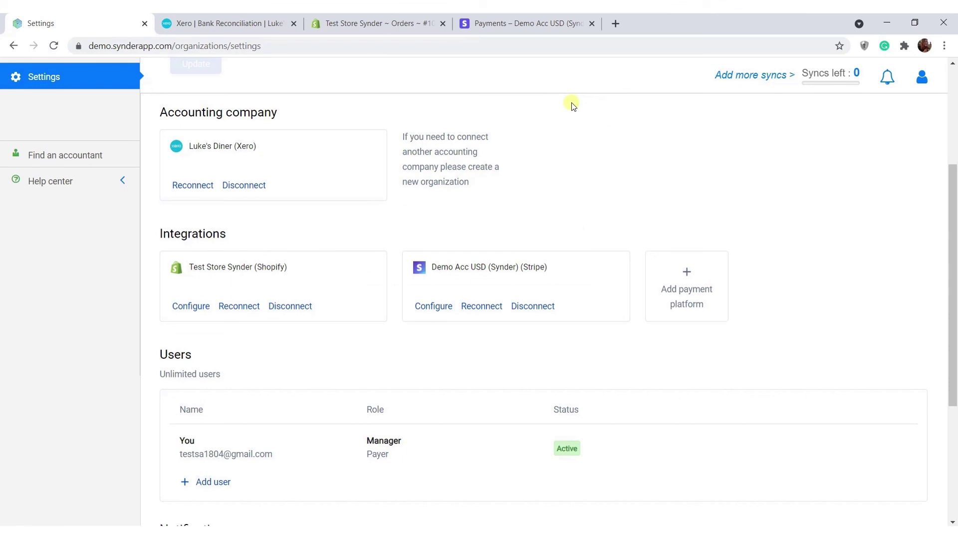
Choose Create organization from the organization dropdown at top left.
scroll(573, 107, "up", 4)
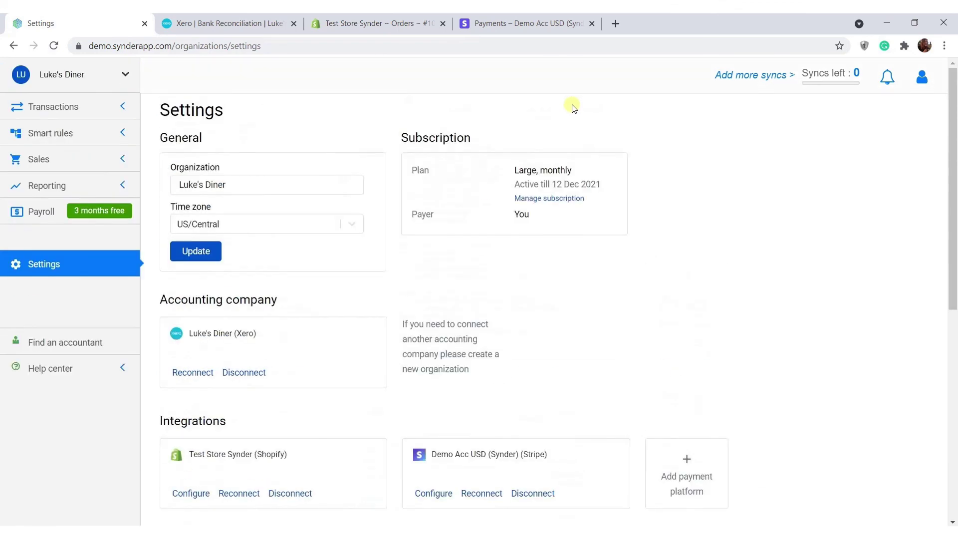
left_click(43, 69)
scroll(75, 225, "down", 3)
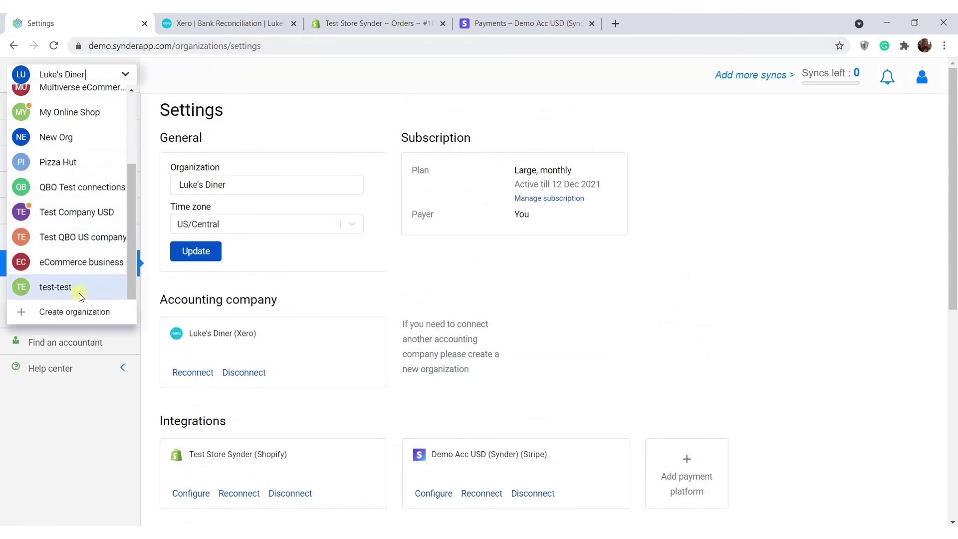
left_click(77, 310)
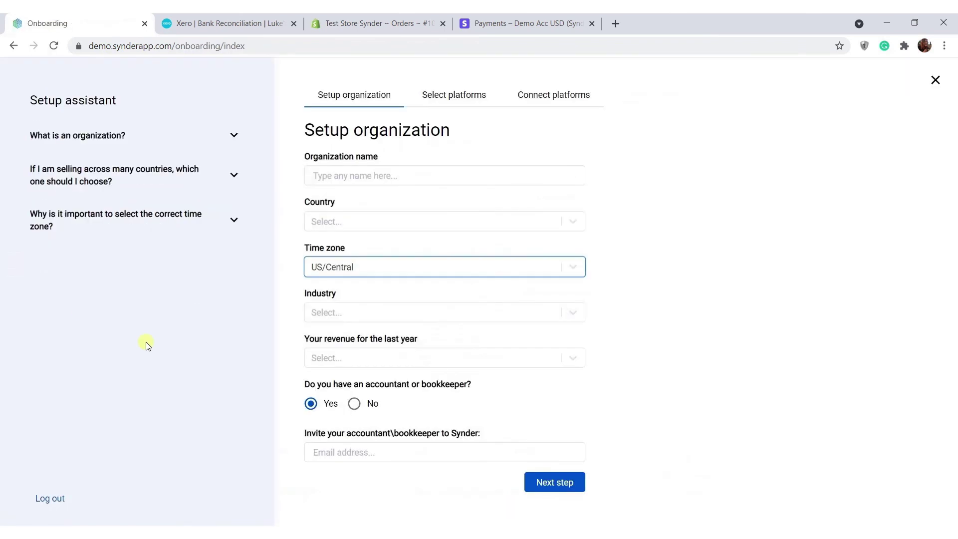